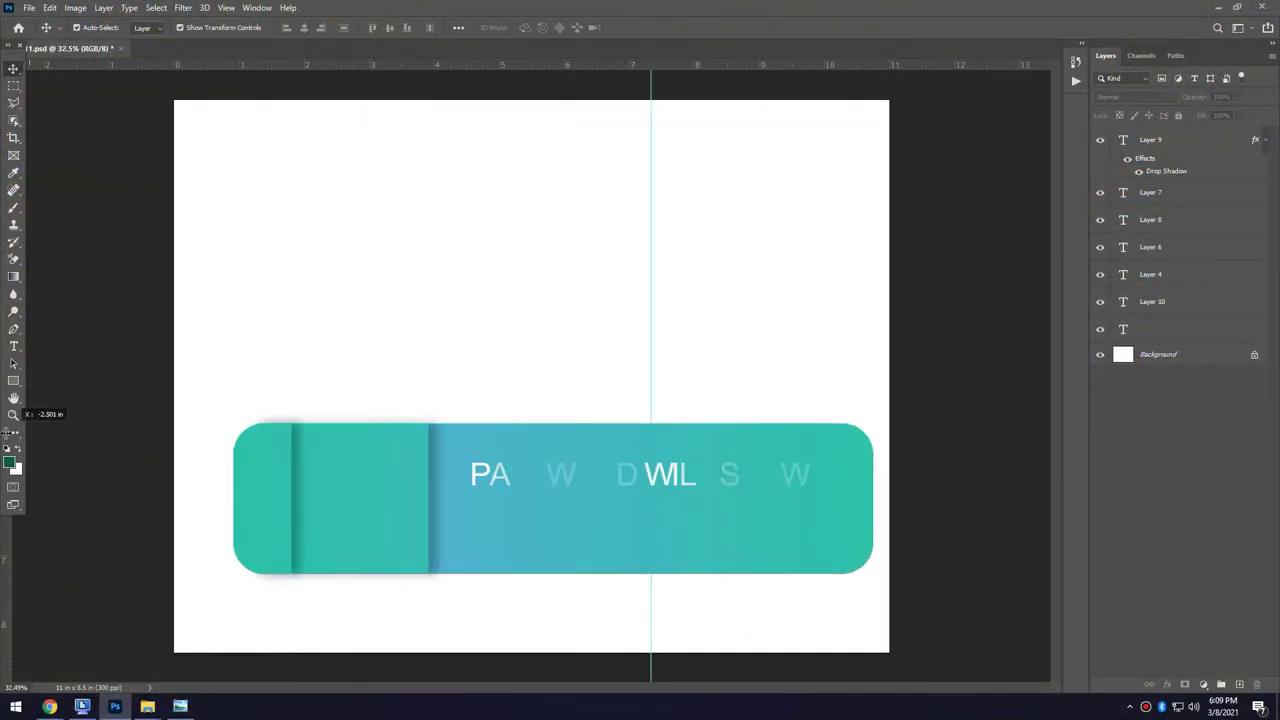
# Drag out vertical guides from the left ruler to mark the tri-fold fold lines.
pyautogui.moveTo(57, 421); pyautogui.dragTo(45, 520)
pyautogui.moveTo(17, 243); pyautogui.dragTo(413, 242)
# Move the torn-paper PNG to the top of the right panel.
pyautogui.scroll(1, 771, 523)
pyautogui.scroll(-2, 780, 597)
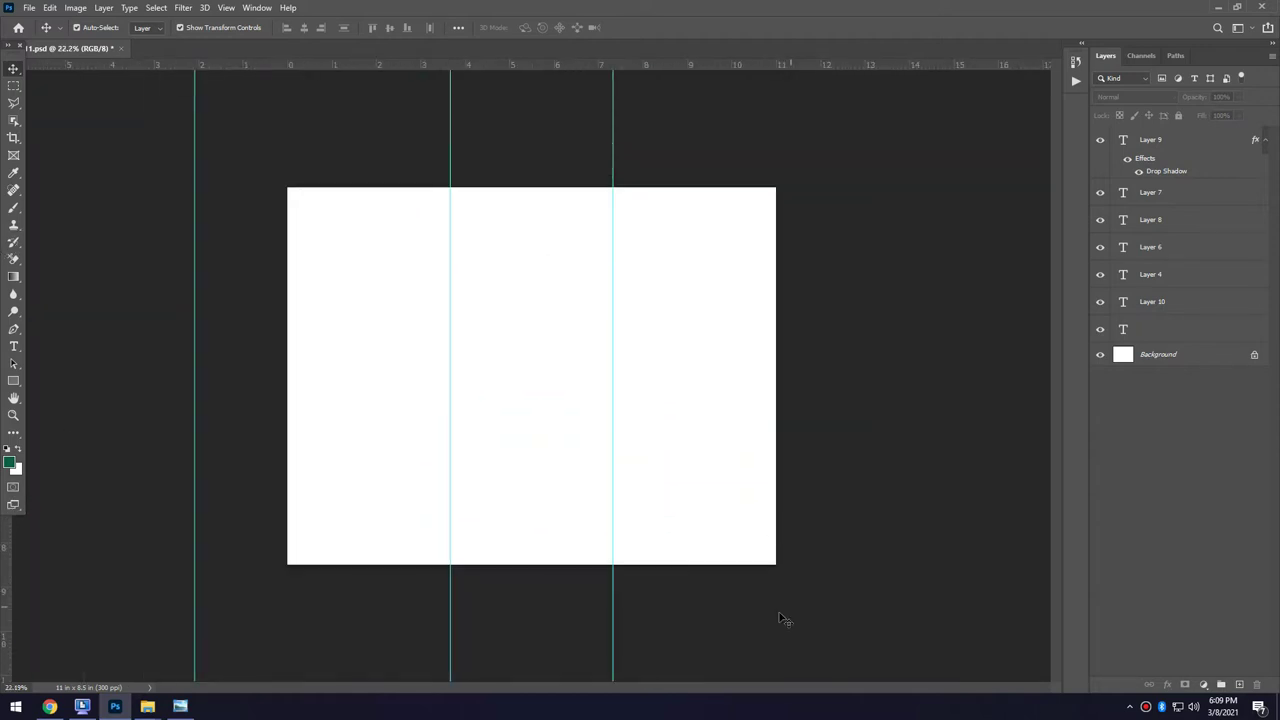
pyautogui.click(800, 607)
pyautogui.click(509, 561)
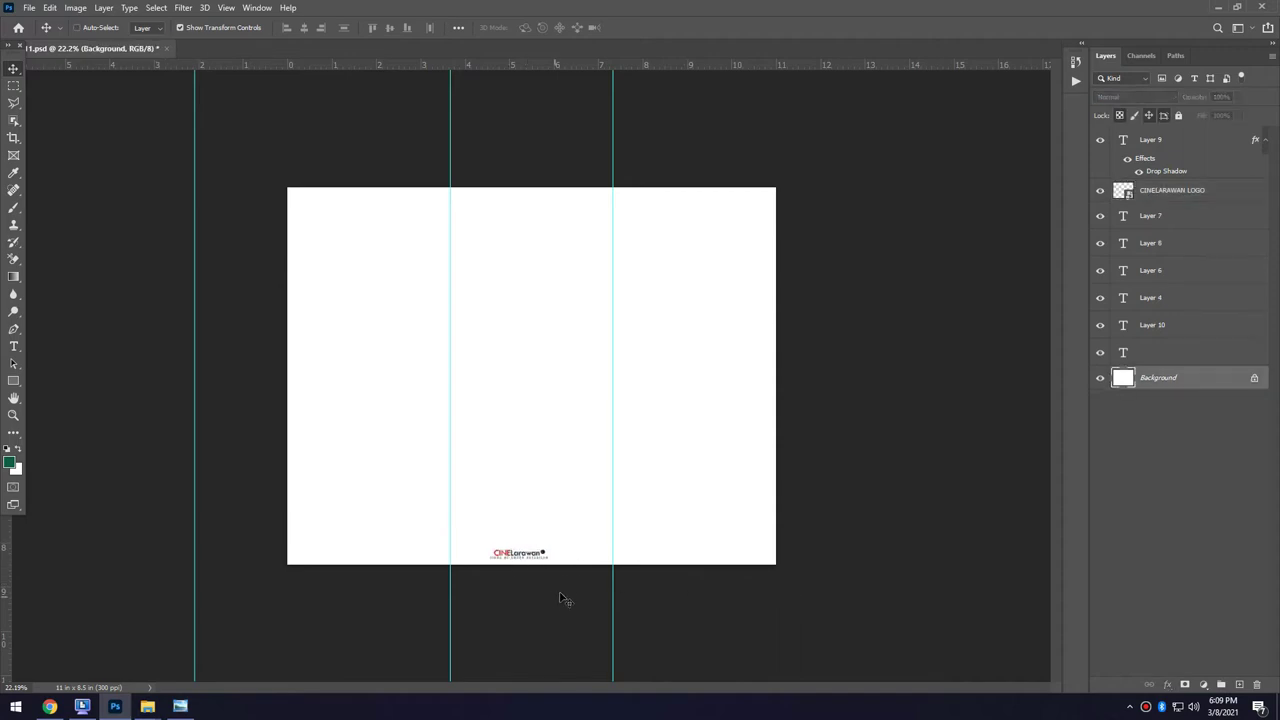
pyautogui.scroll(3, 566, 588)
pyautogui.scroll(-3, 559, 611)
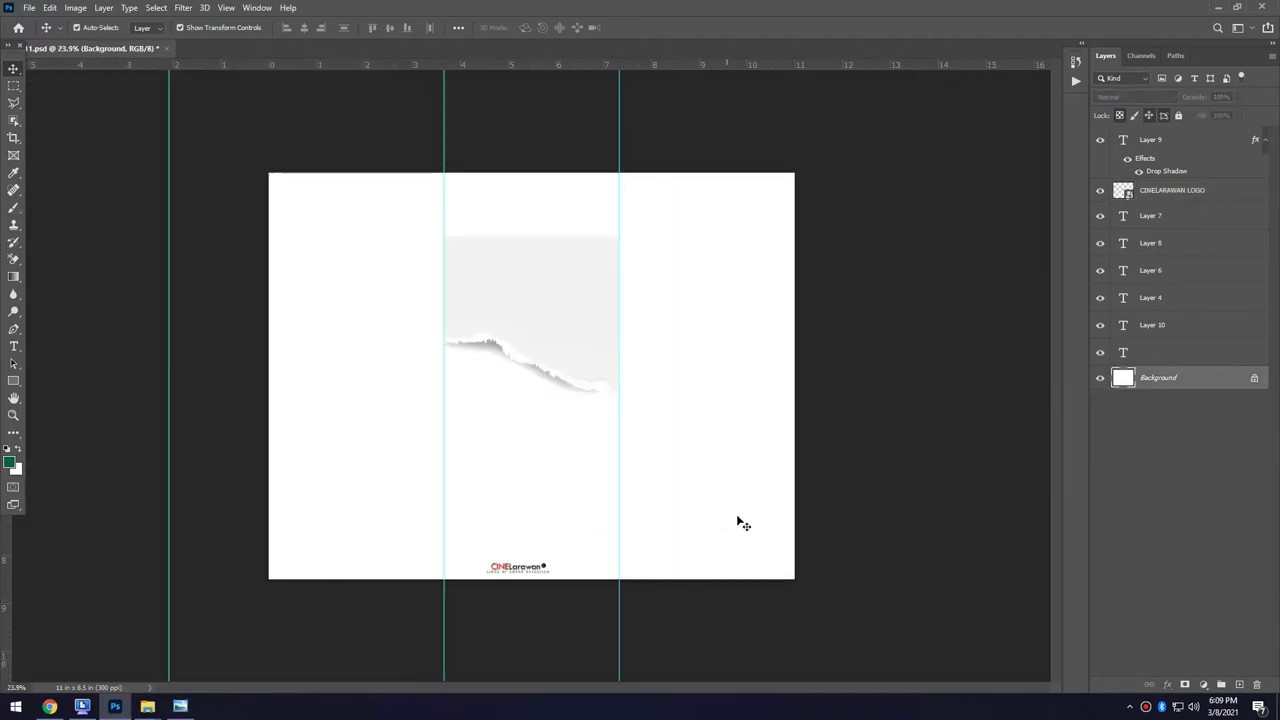
pyautogui.scroll(3, 590, 320)
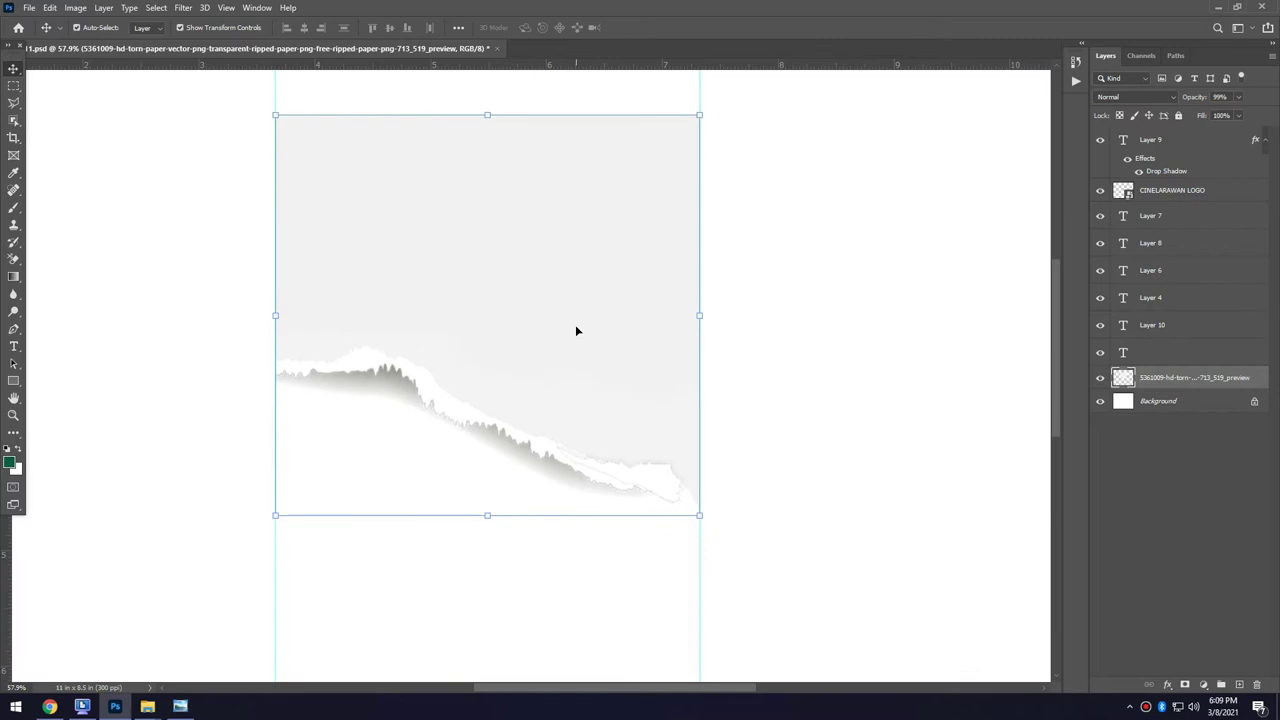
pyautogui.scroll(-2, 576, 330)
pyautogui.scroll(-2, 576, 325)
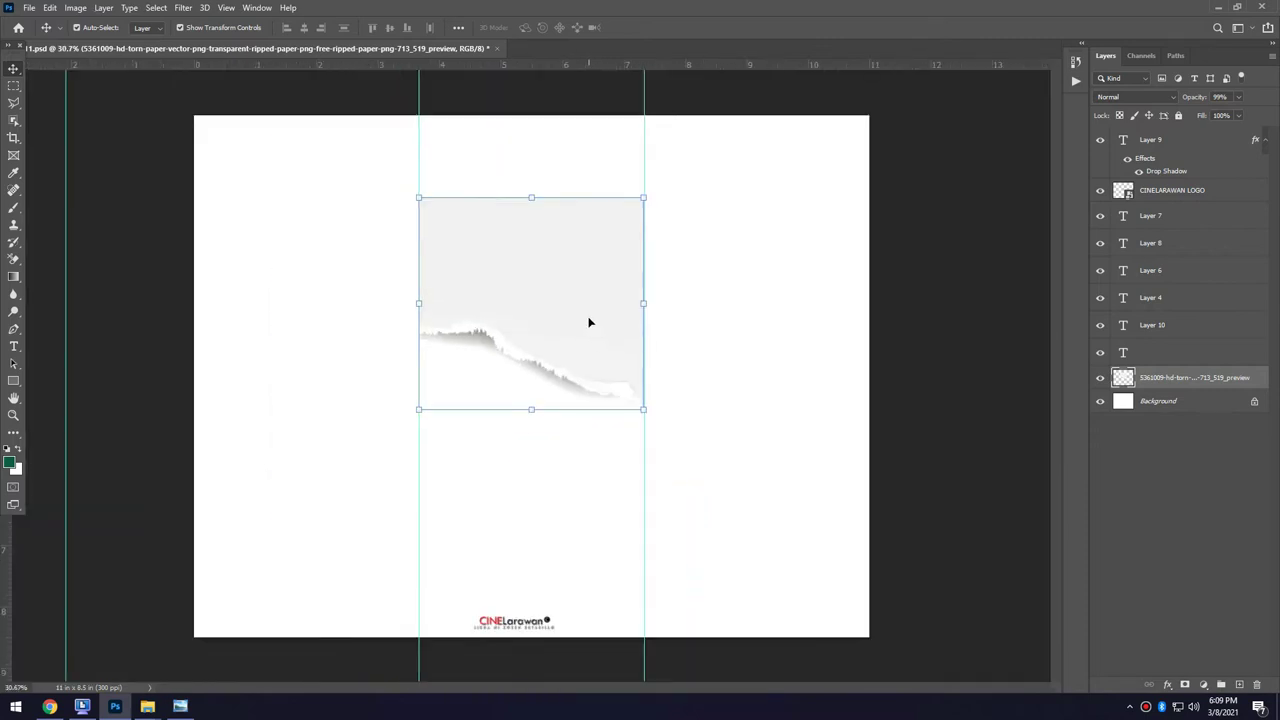
pyautogui.moveTo(580, 343); pyautogui.dragTo(803, 283)
# Paste the girl's photo and position it in the right panel beneath the torn paper.
pyautogui.hotkey('alt', '[')
pyautogui.hotkey('ctrl', 'v')
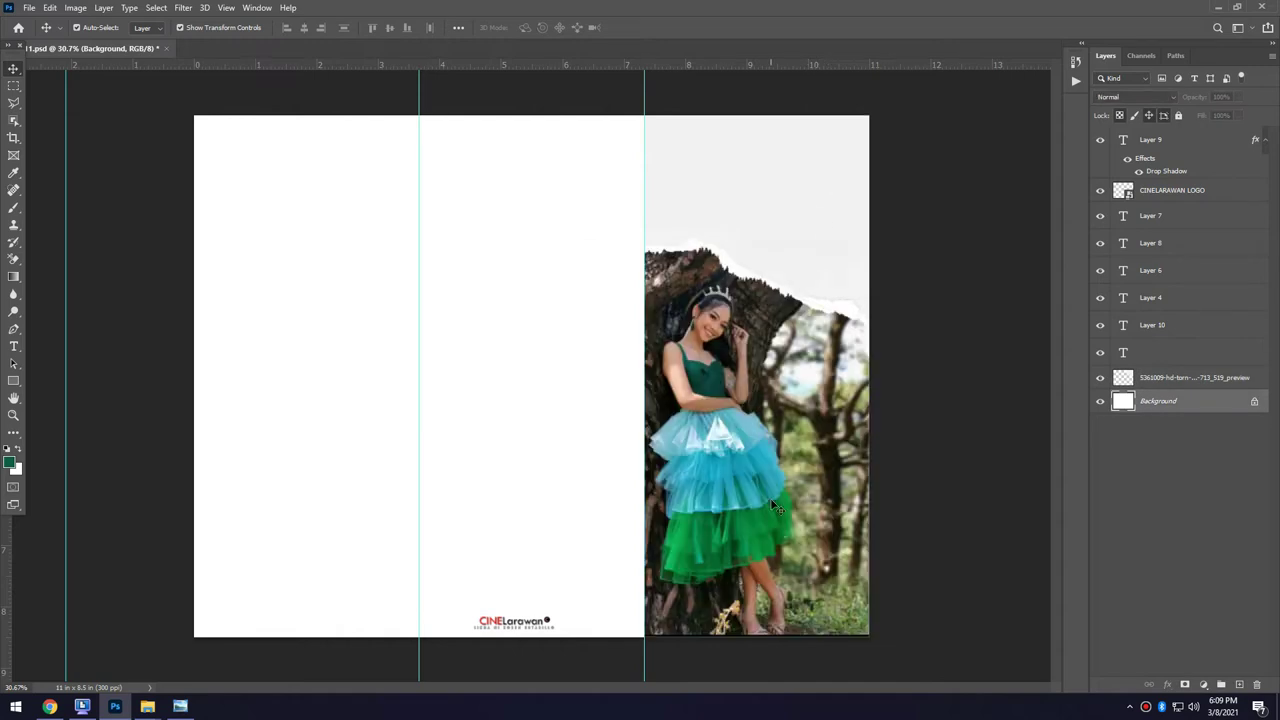
pyautogui.moveTo(770, 498); pyautogui.dragTo(770, 490)
pyautogui.moveTo(650, 563); pyautogui.dragTo(254, 507)
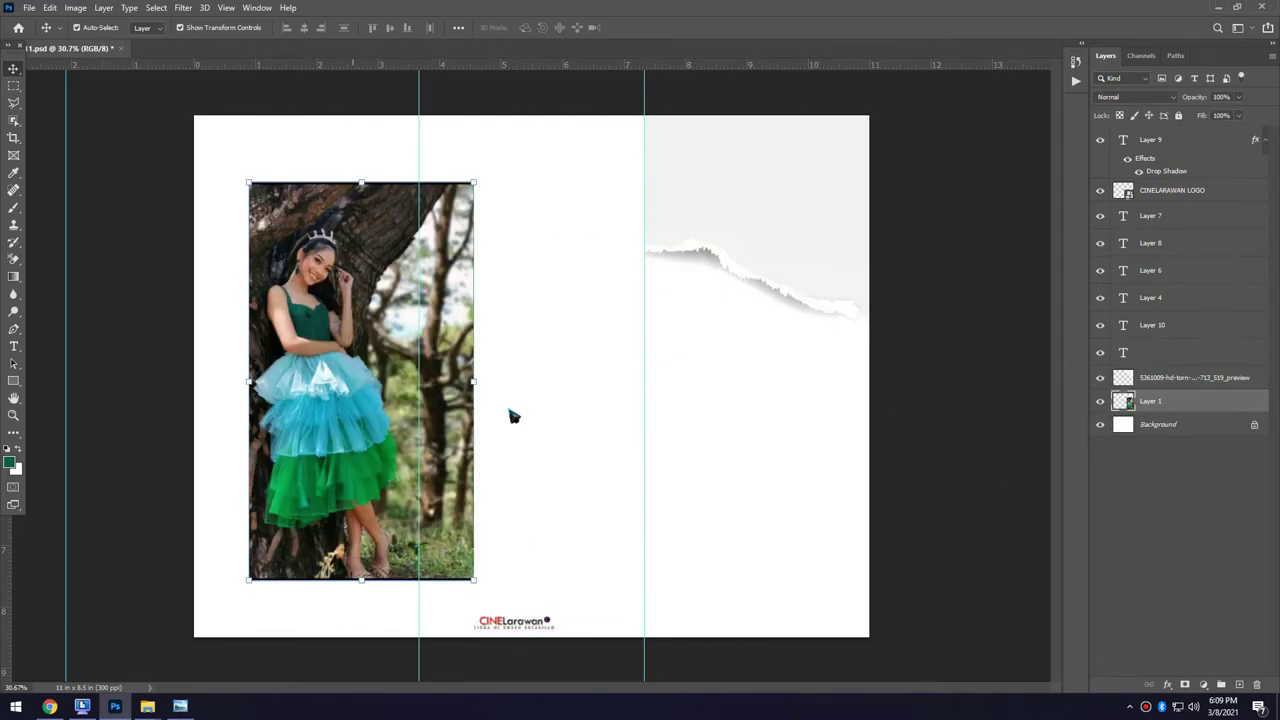
pyautogui.moveTo(350, 487); pyautogui.dragTo(742, 490)
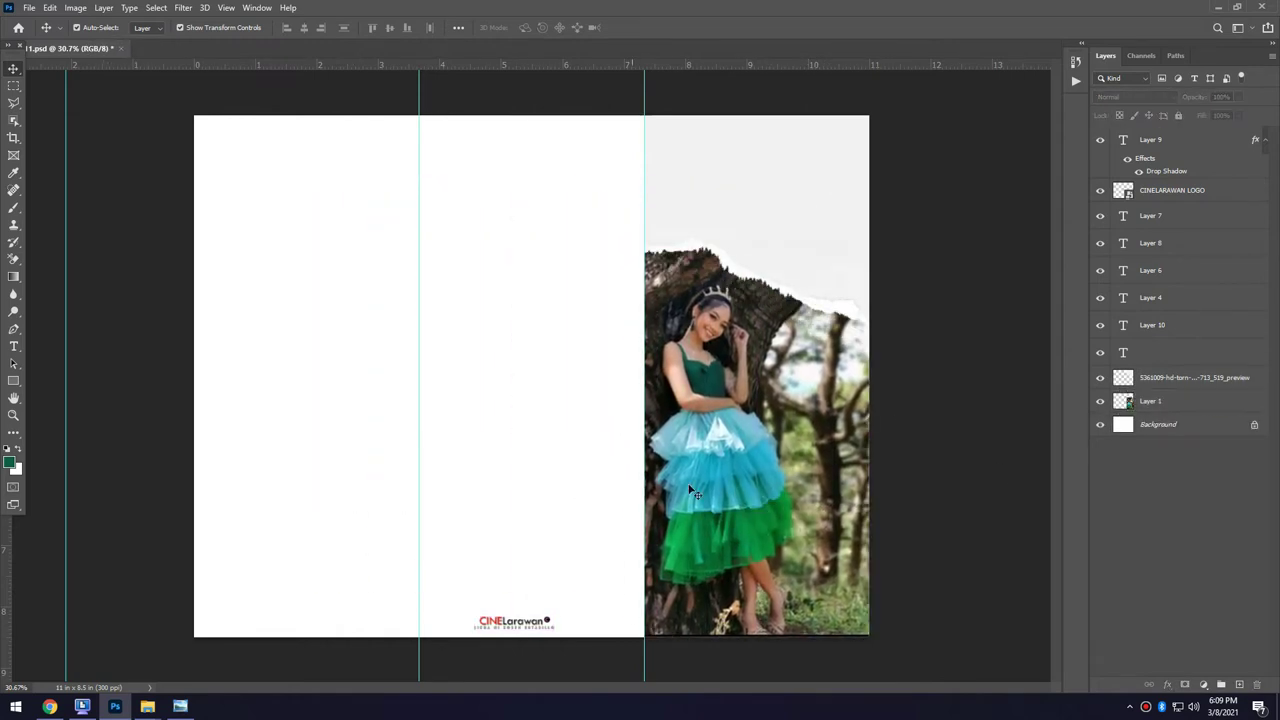
# Paste a faded 11%-opacity copy of the photo and the faint XVIII graphic on top.
pyautogui.scroll(1, 797, 588)
pyautogui.scroll(5, 760, 600)
pyautogui.hotkey('alt', ']')
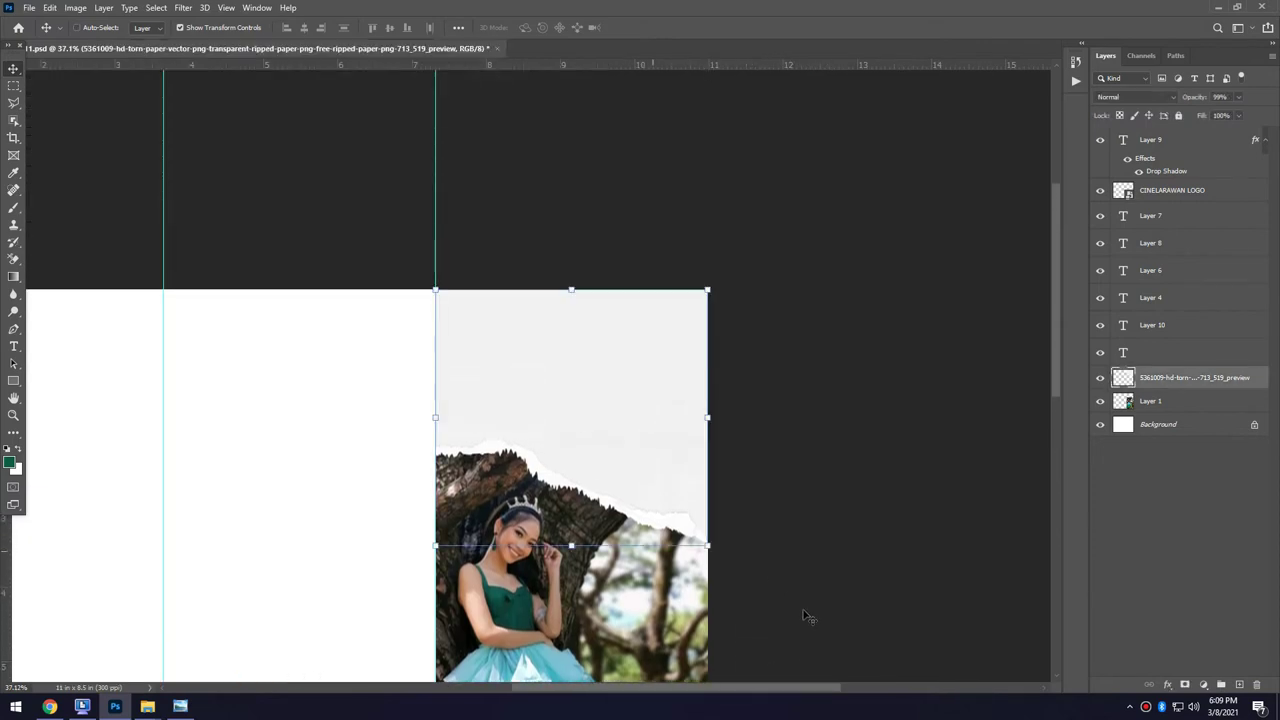
pyautogui.scroll(3, 613, 421)
pyautogui.hotkey('ctrl', 'v')
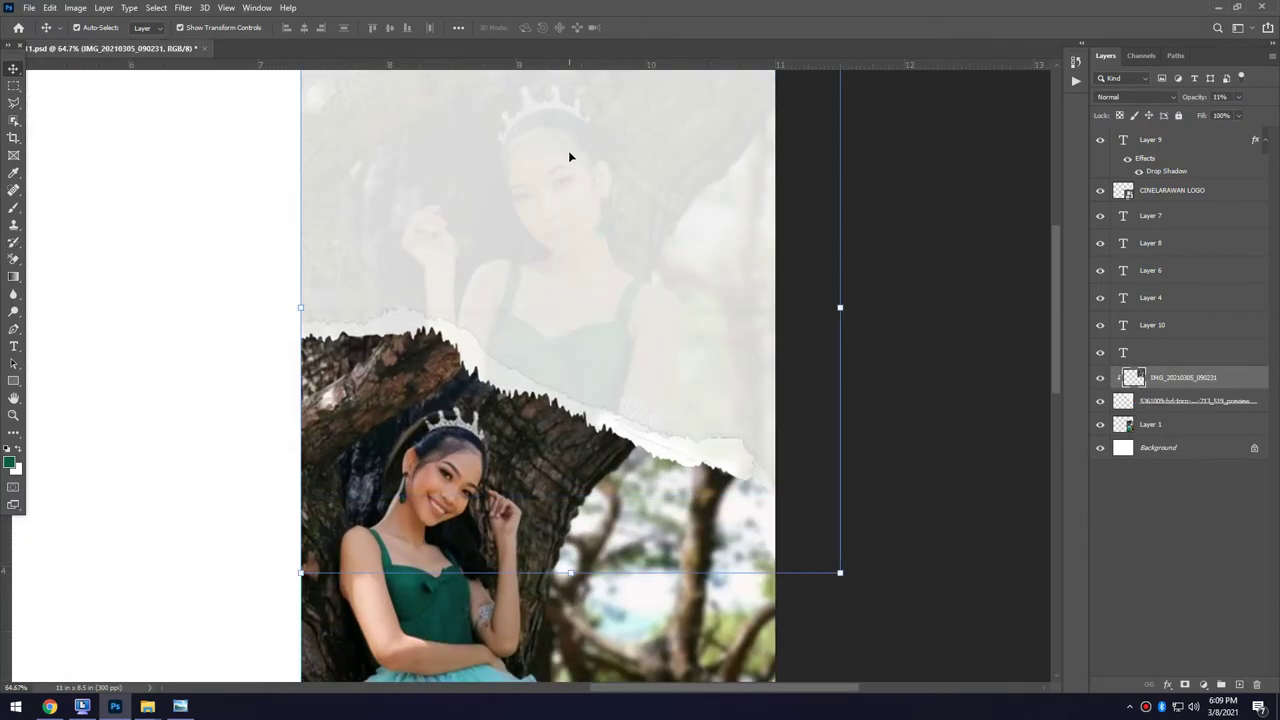
pyautogui.hotkey('ctrl', 'v')
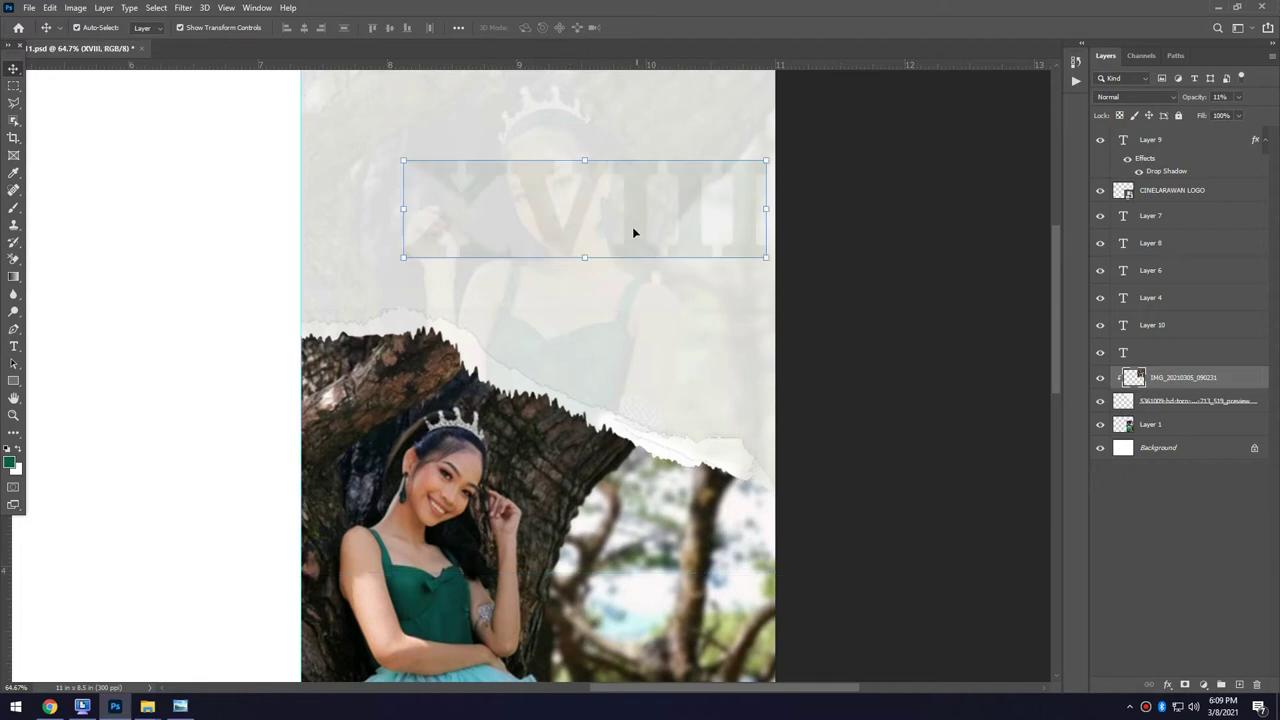
# Lower the XVIII graphic and place the watercolour leaves at the panel top.
pyautogui.moveTo(636, 233); pyautogui.dragTo(660, 176)
pyautogui.hotkey('ctrl', 'v')
pyautogui.press('Return')
# Add the debutante's name as a script-font title and again in bold capitals.
pyautogui.hotkey('ctrl', '+')
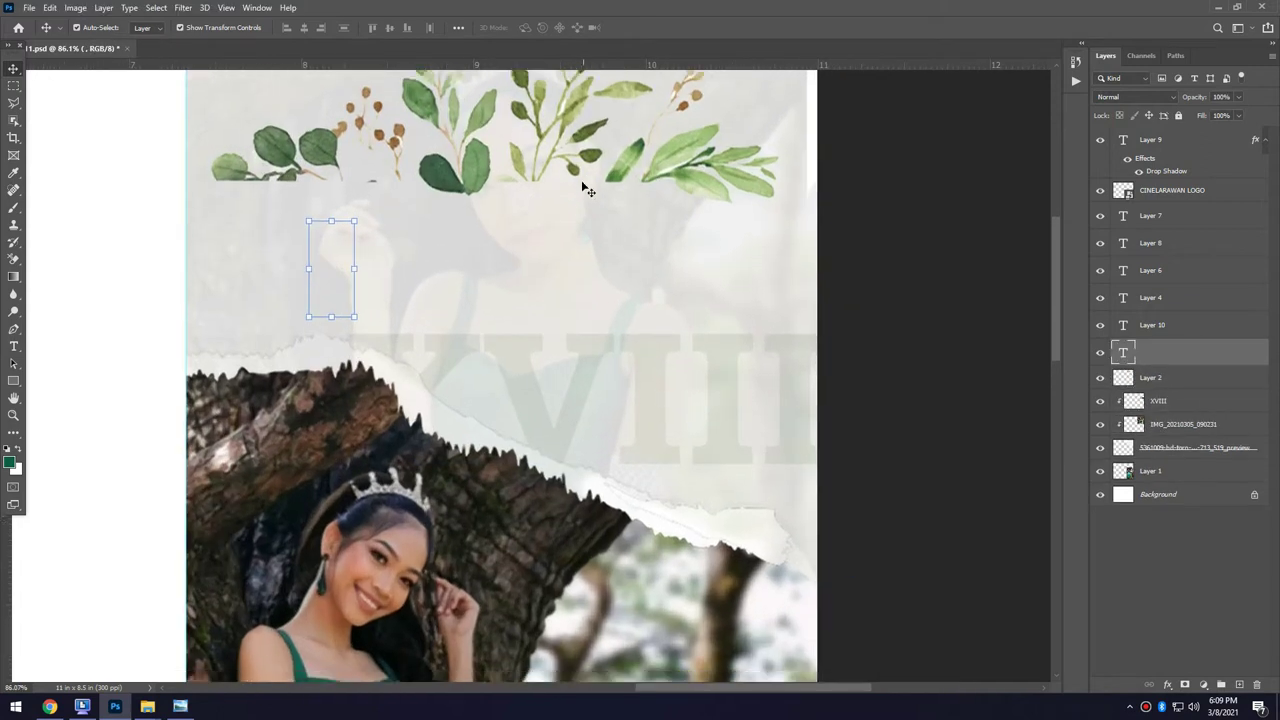
pyautogui.write('Jesiel')
pyautogui.hotkey('ctrl', 'a')
pyautogui.hotkey('ctrl', 'Return')
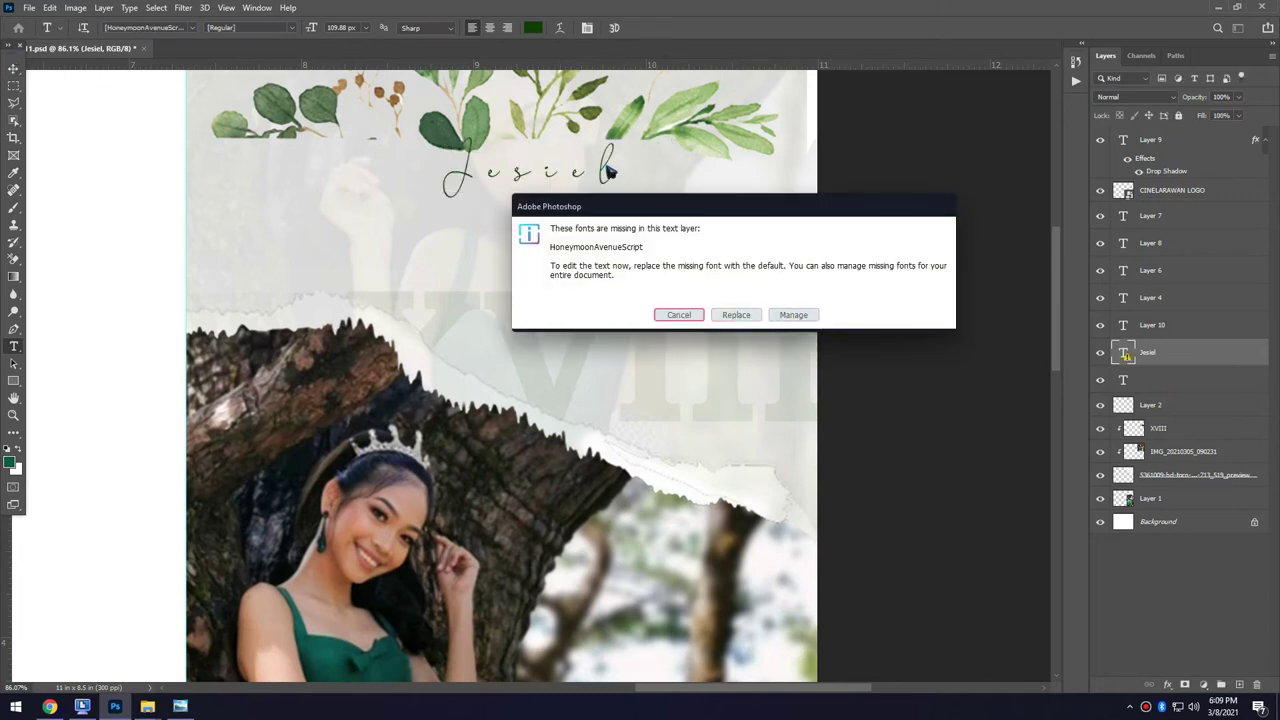
pyautogui.press('Escape')
pyautogui.click(308, 247)
pyautogui.scroll(-1, 560, 230)
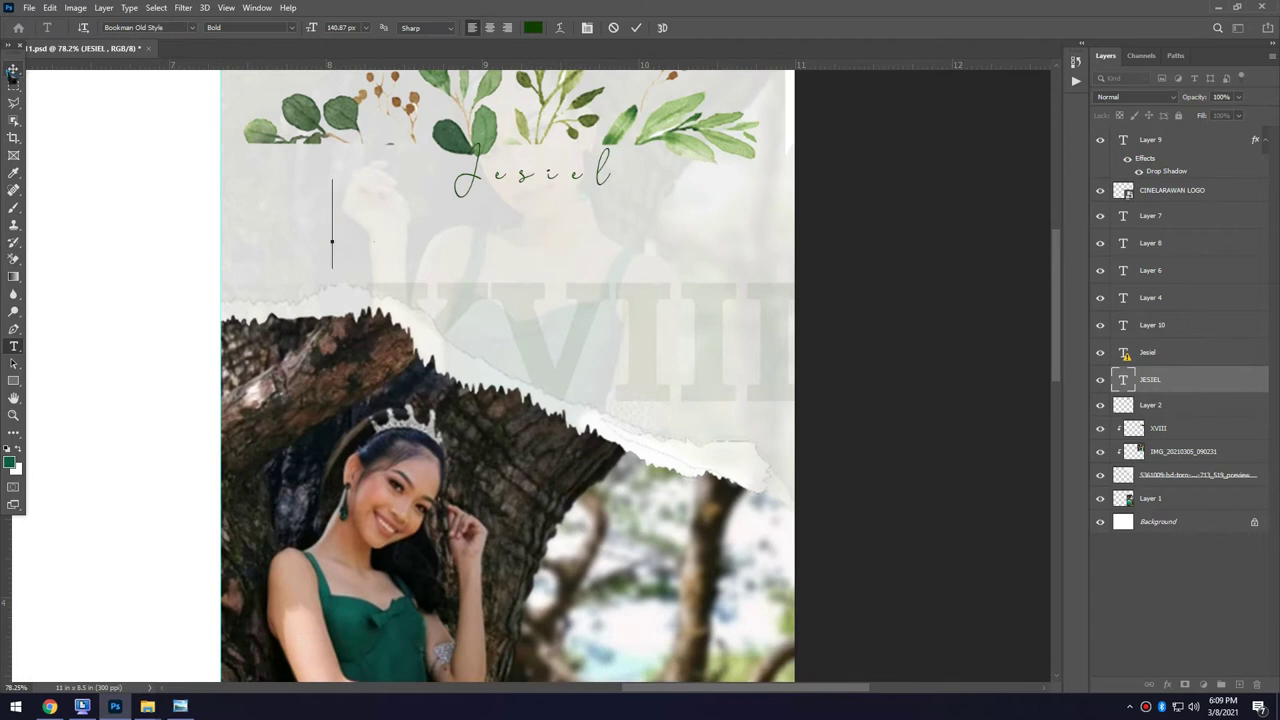
pyautogui.write('JESIEL')
pyautogui.hotkey('ctrl', 'Return')
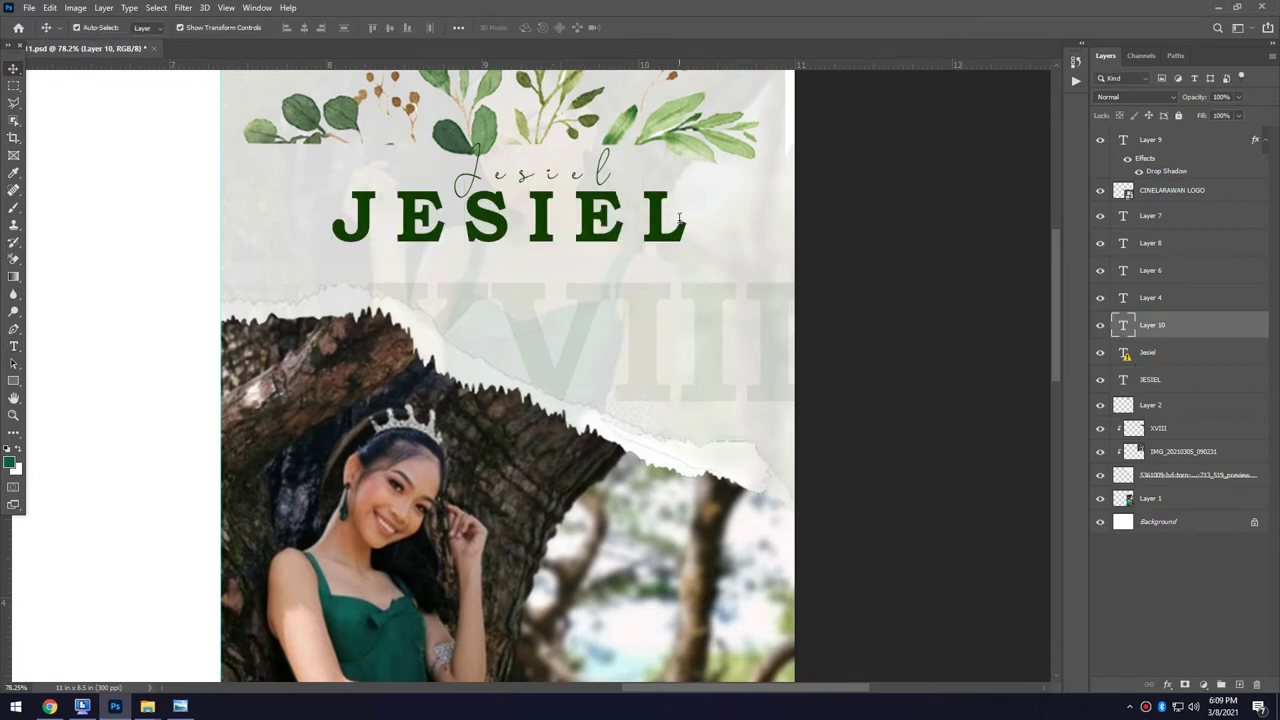
# Add the 'A DECADE & EIGHT' subtitle and the 03.18.2020 date line.
pyautogui.scroll(-3, 621, 269)
pyautogui.write('t')
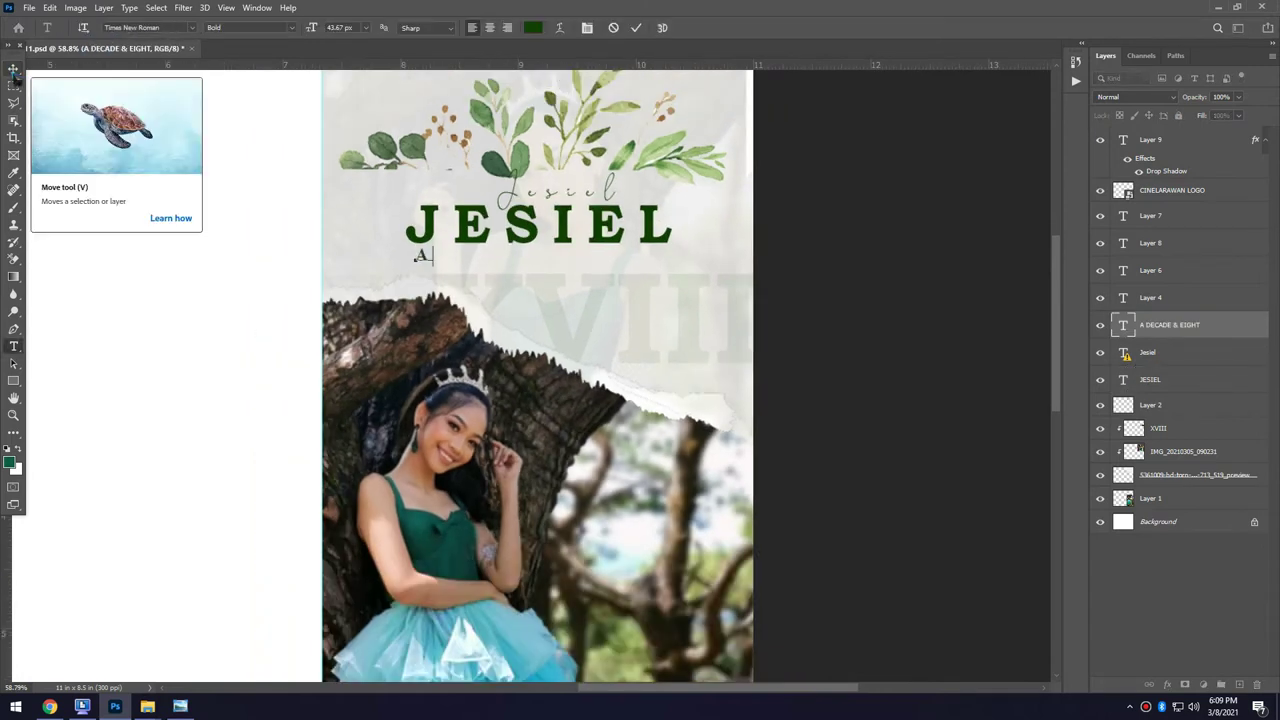
pyautogui.write(' DECADE & EIGHT')
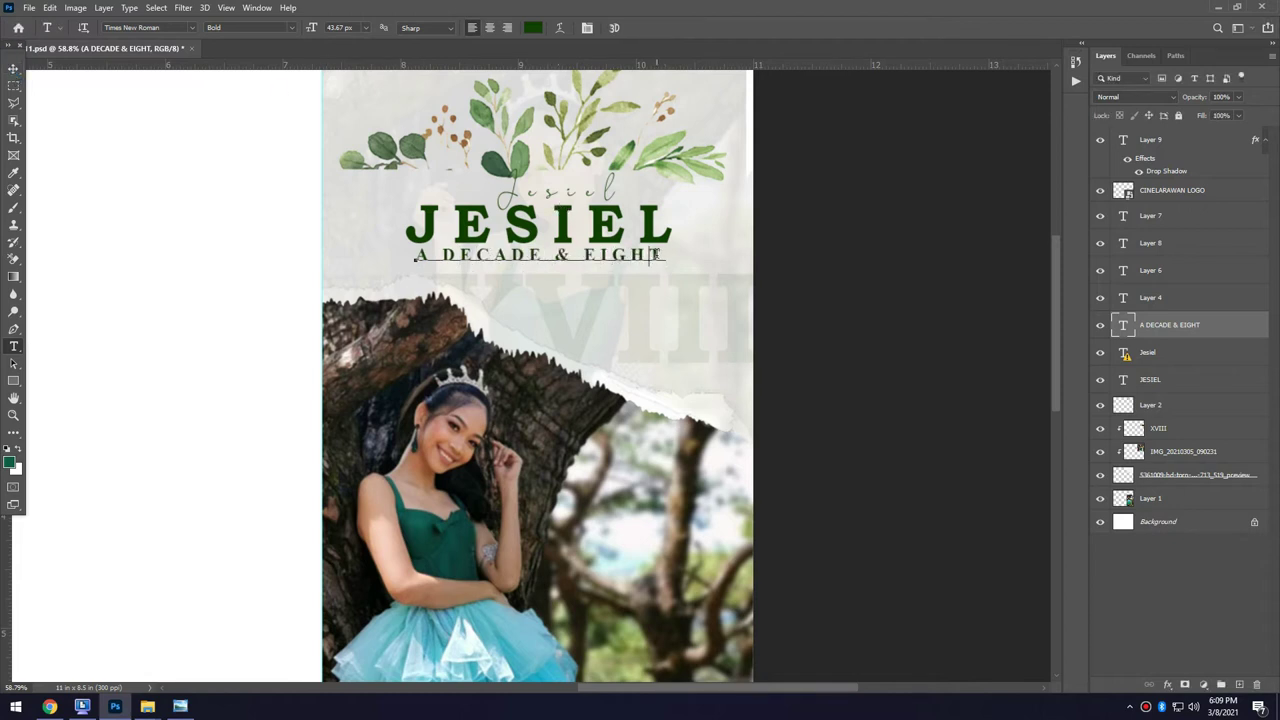
pyautogui.hotkey('ctrl', 'Return')
pyautogui.hotkey('ctrl', 'v')
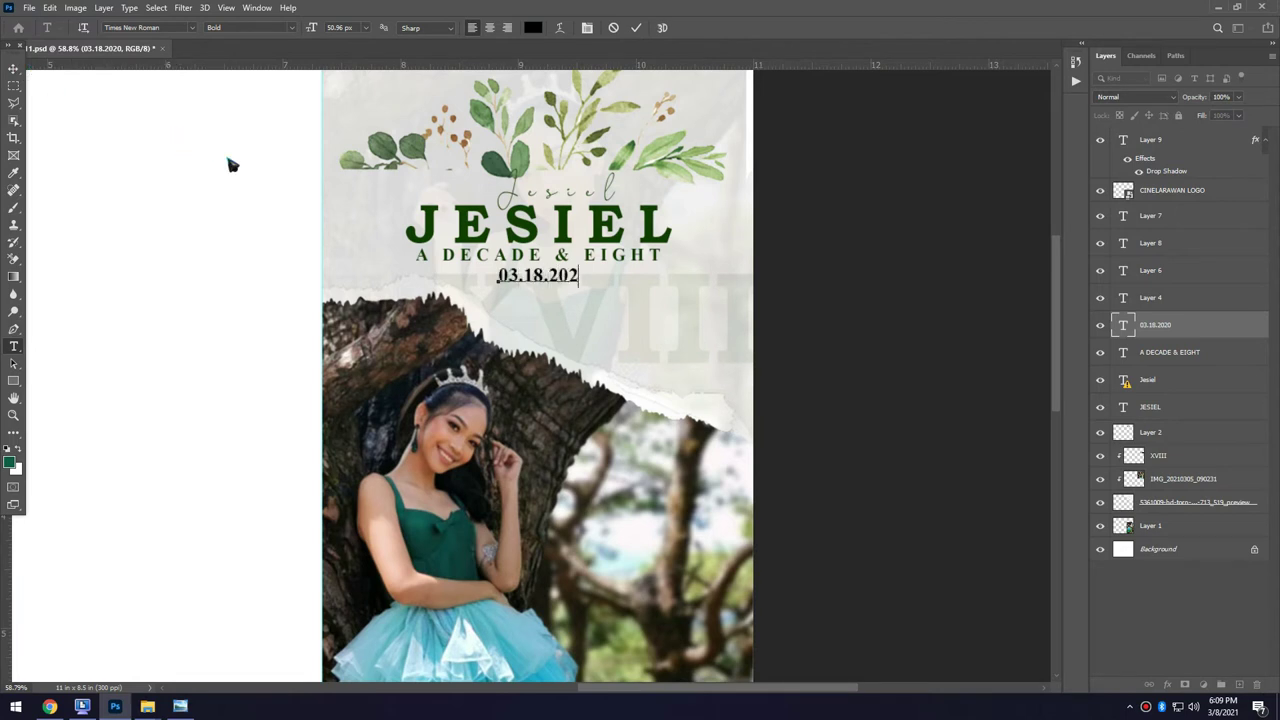
pyautogui.write('1')
pyautogui.hotkey('ctrl', 'Return')
pyautogui.scroll(-2, 739, 256)
pyautogui.hscroll(-2, 739, 256)
pyautogui.hscroll(-2, 937, 194)
pyautogui.scroll(-3, 908, 280)
pyautogui.scroll(4, 548, 629)
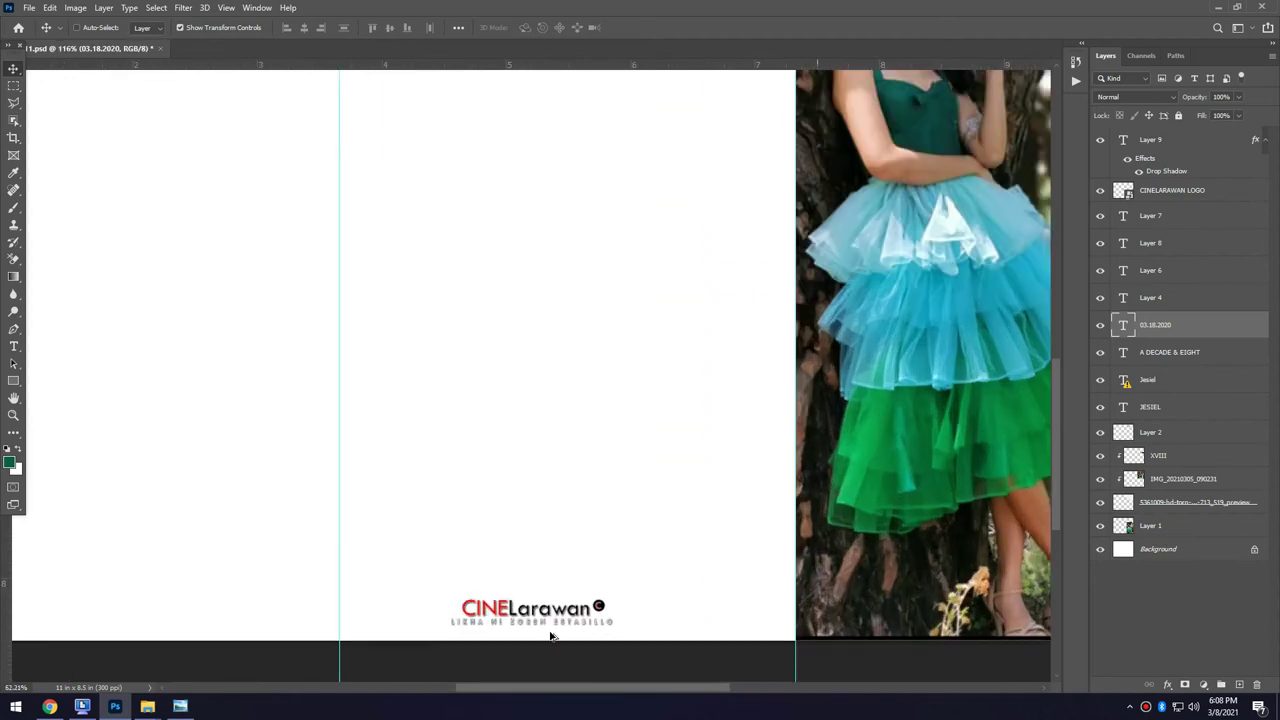
pyautogui.scroll(2, 548, 629)
pyautogui.scroll(-4, 557, 648)
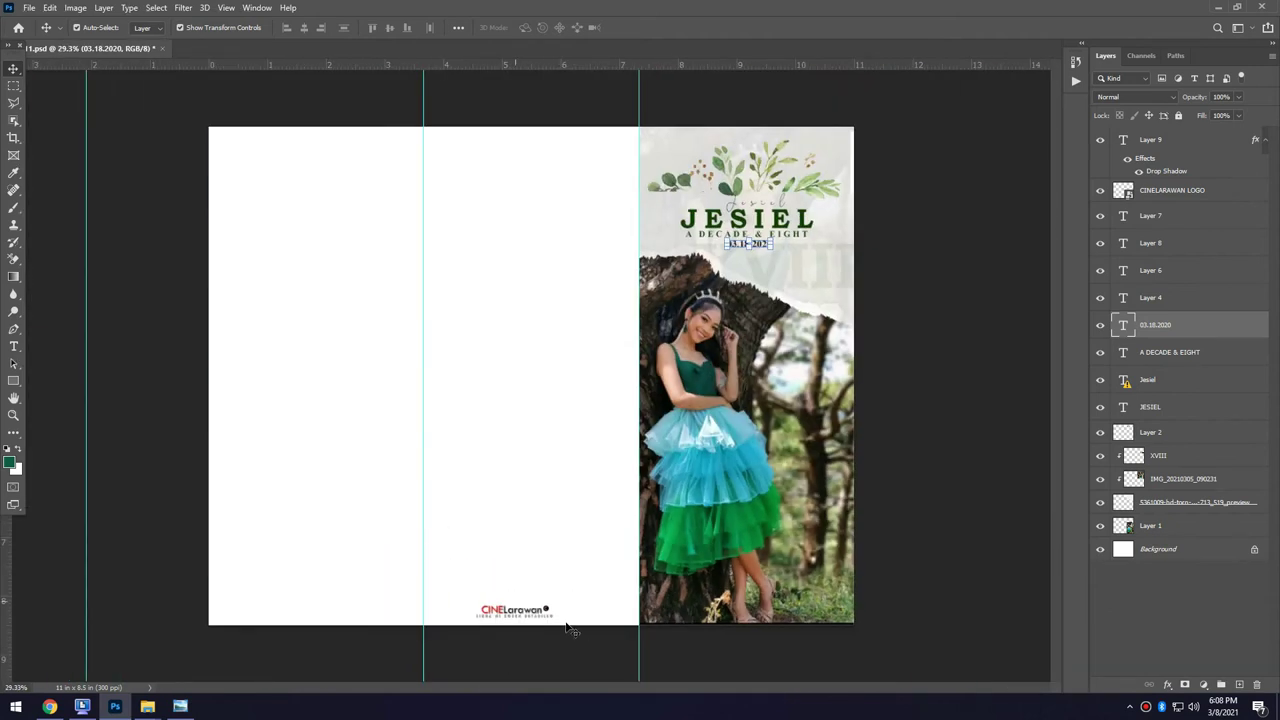
# Paste the teal cloud-patterned background, align it to the left panel, and lock it.
pyautogui.hotkey('ctrl', 'v')
pyautogui.moveTo(329, 394); pyautogui.dragTo(357, 480)
pyautogui.click(1178, 116)
pyautogui.click(1200, 549)
pyautogui.click(1224, 570)
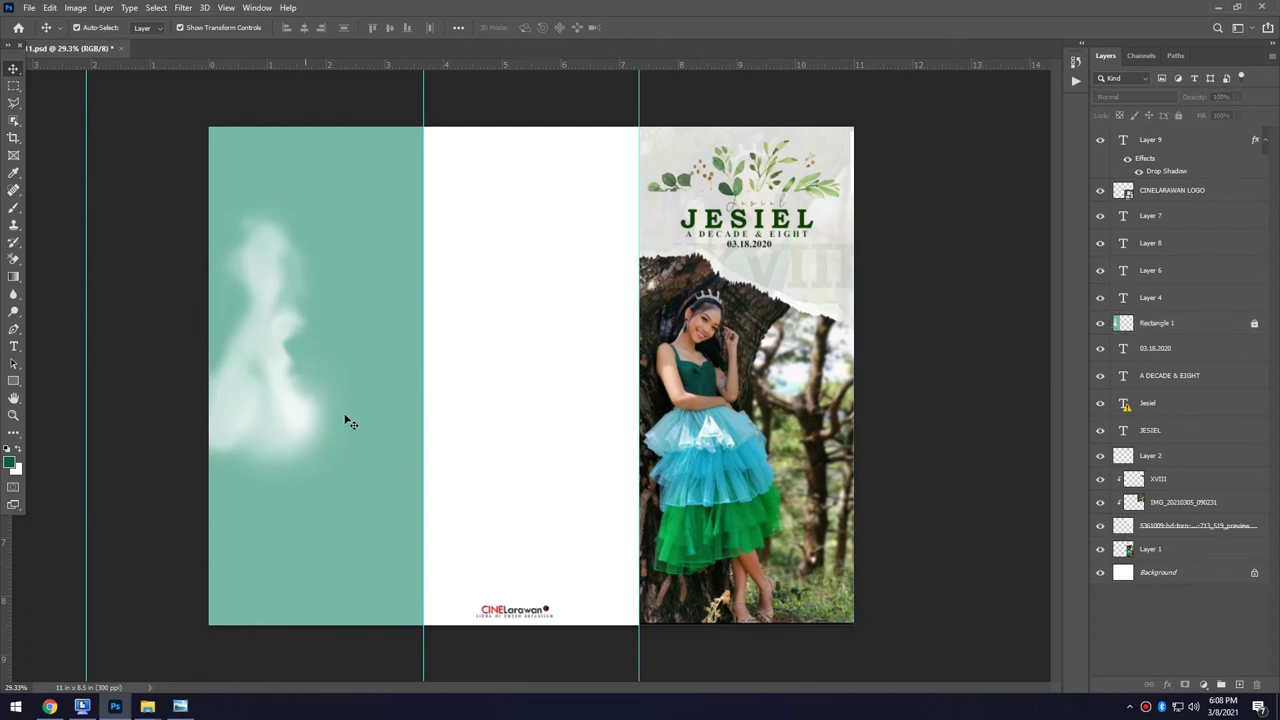
pyautogui.click(266, 372)
# Paste the reclining-girl photo, trim the part past the fold, and shift it into place.
pyautogui.hotkey('ctrl', 'v')
pyautogui.click(14, 85)
pyautogui.moveTo(424, 263); pyautogui.dragTo(477, 543)
pyautogui.click(426, 257)
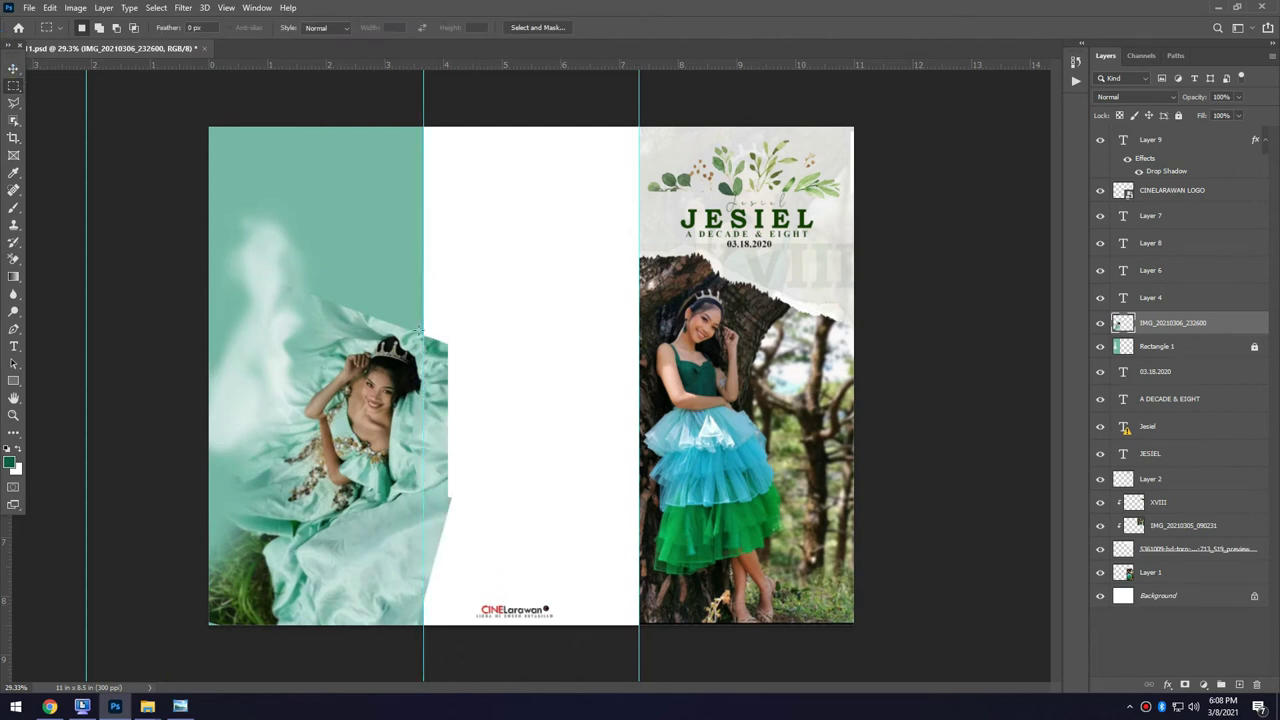
pyautogui.press('v')
pyautogui.moveTo(385, 457); pyautogui.dragTo(345, 582)
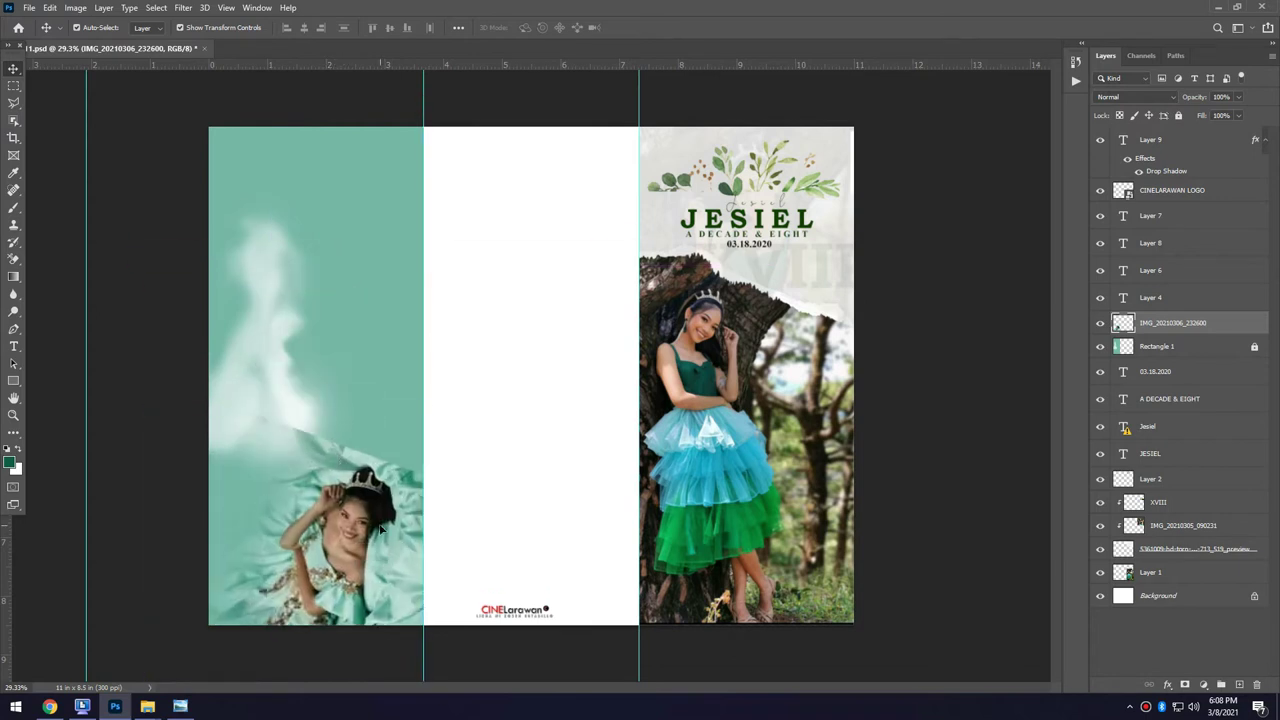
# Paste the standing-girl photo, erase its background with a size-250 Magic Eraser, and lower it.
pyautogui.hotkey('ctrl', 'v')
pyautogui.scroll(-1, 531, 375)
pyautogui.press('e')
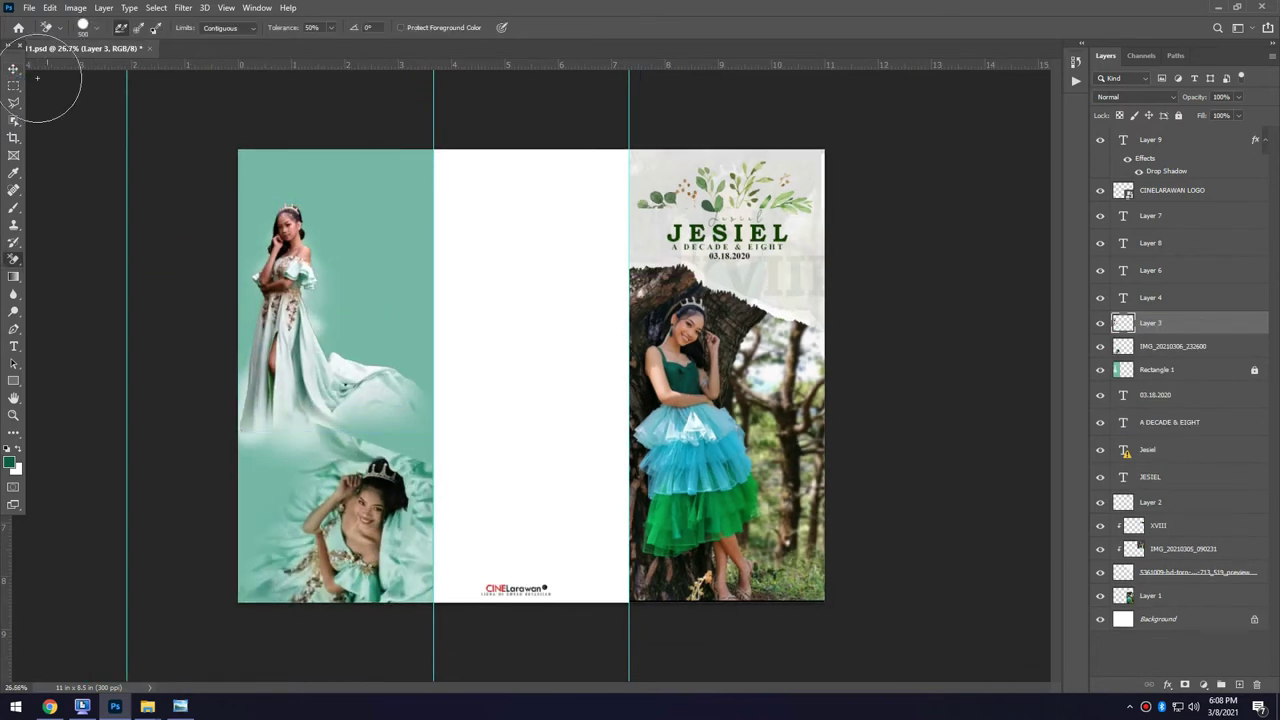
pyautogui.press('[')
pyautogui.press('[')
pyautogui.rightClick(13, 258)
pyautogui.click(70, 288)
pyautogui.press('v')
pyautogui.moveTo(364, 411)
pyautogui.mouseDown()
pyautogui.moveTo(347, 296)
pyautogui.moveTo(397, 481)
pyautogui.mouseUp()
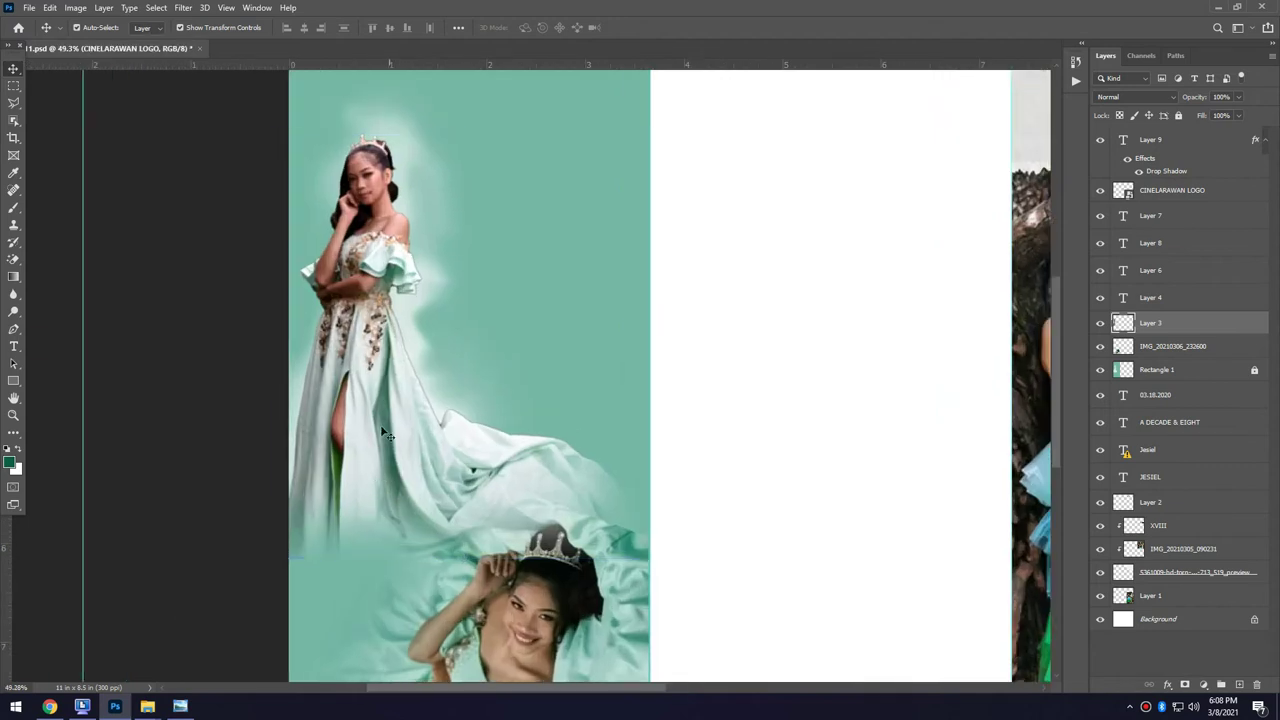
# Place two copies of the eucalyptus leaves over the gown and the panel's lower right.
pyautogui.moveTo(628, 216); pyautogui.dragTo(397, 583)
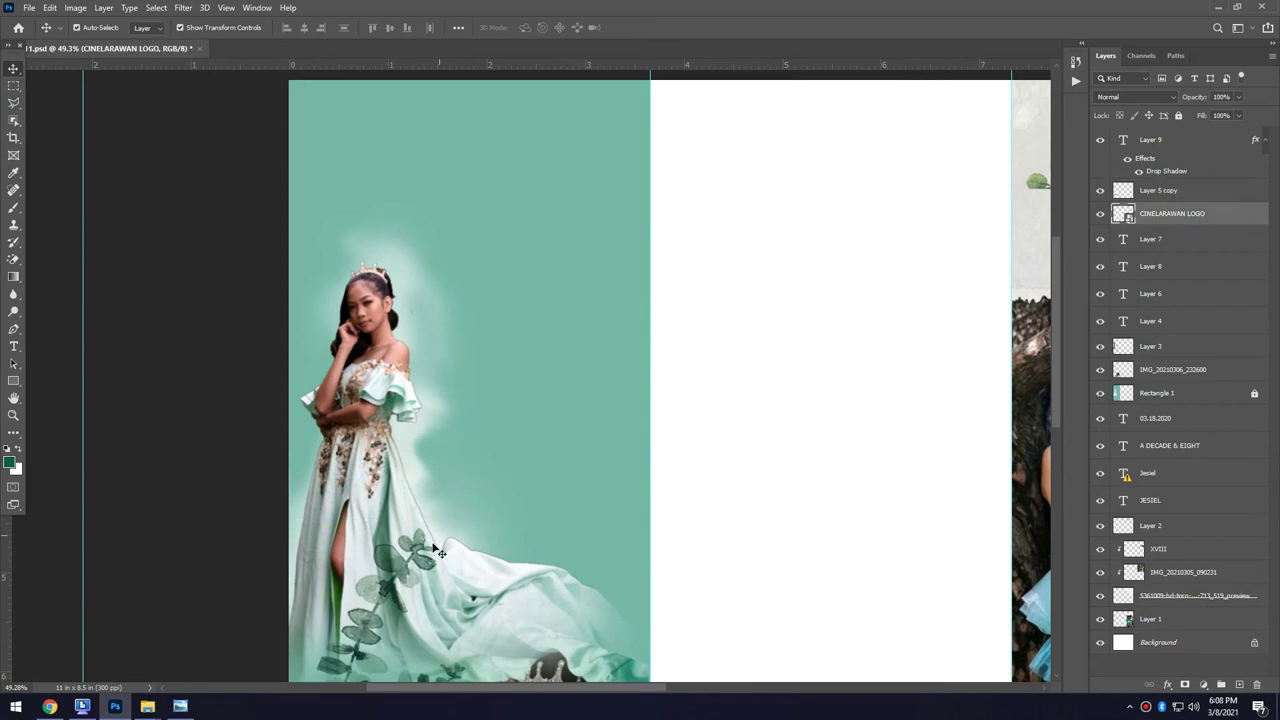
pyautogui.hotkey('ctrl', 'v')
pyautogui.moveTo(586, 280); pyautogui.dragTo(620, 513)
pyautogui.scroll(-1, 620, 513)
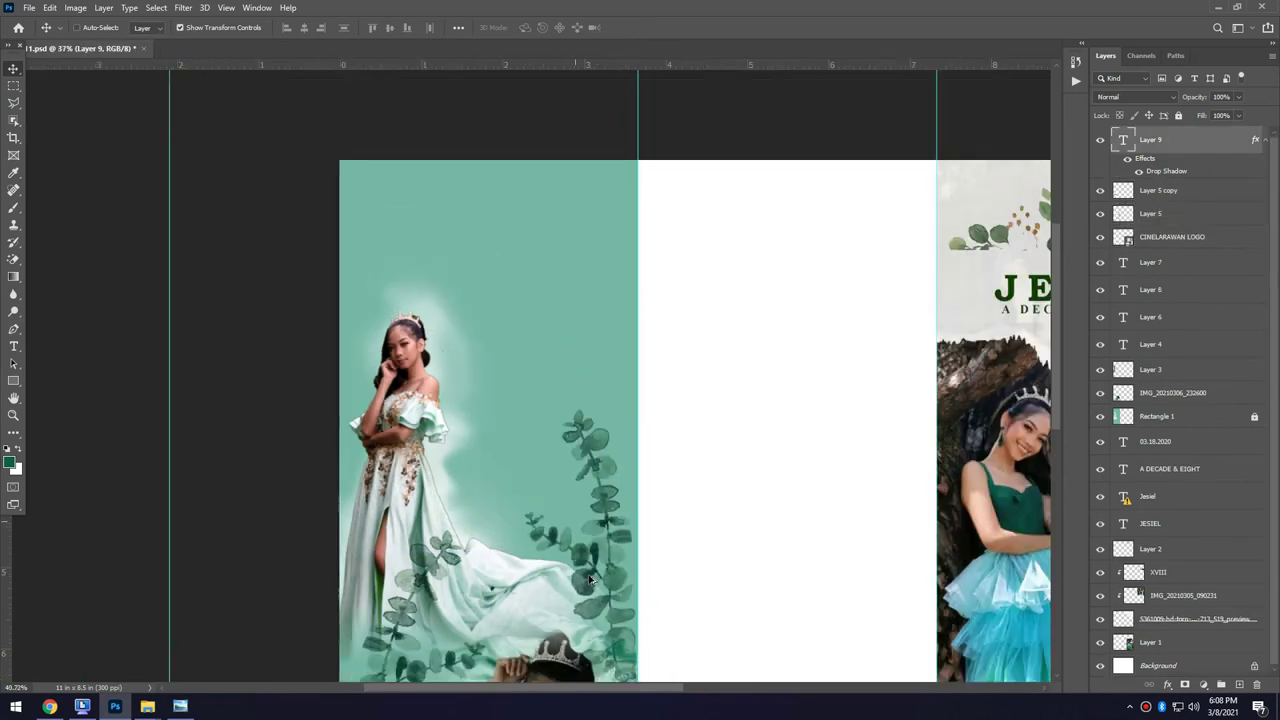
pyautogui.scroll(4, 506, 369)
pyautogui.press('t')
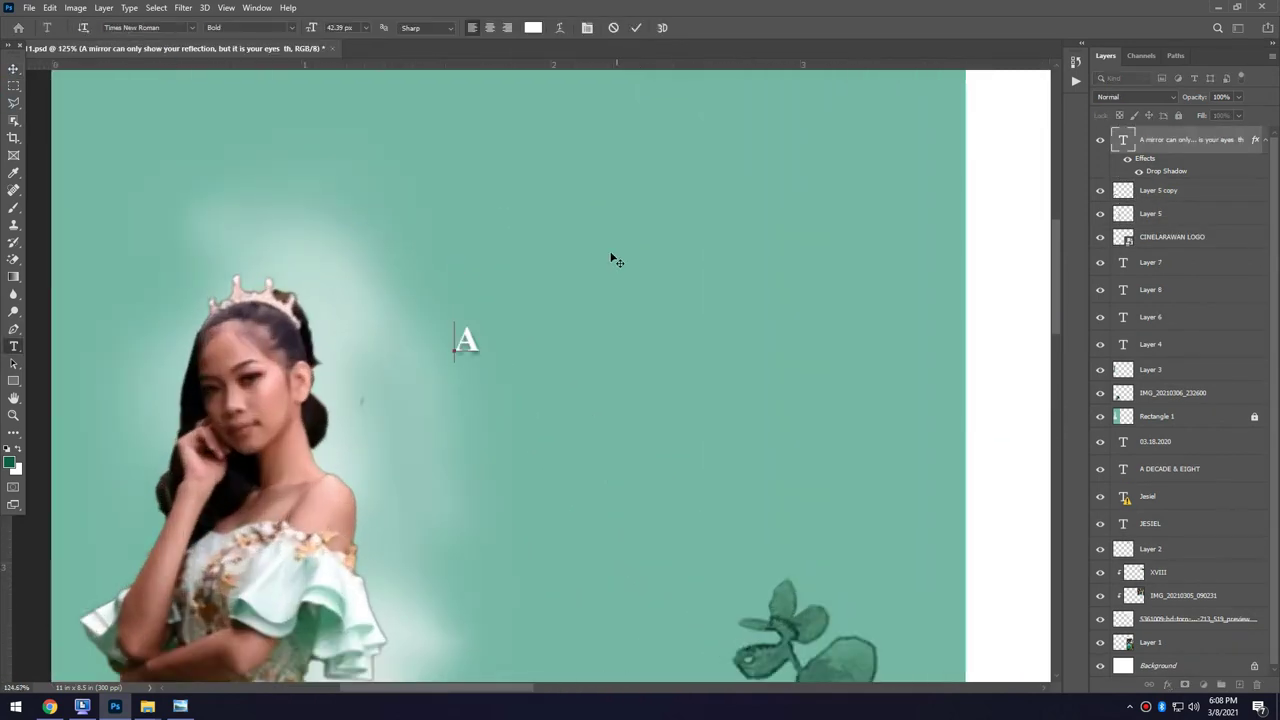
# Type the white reflection quote ending 'always stay unchanged.' and paste the black Rectangle 2 bar above it.
pyautogui.write('ror can only show your reflection, but it is your eyes that talk')
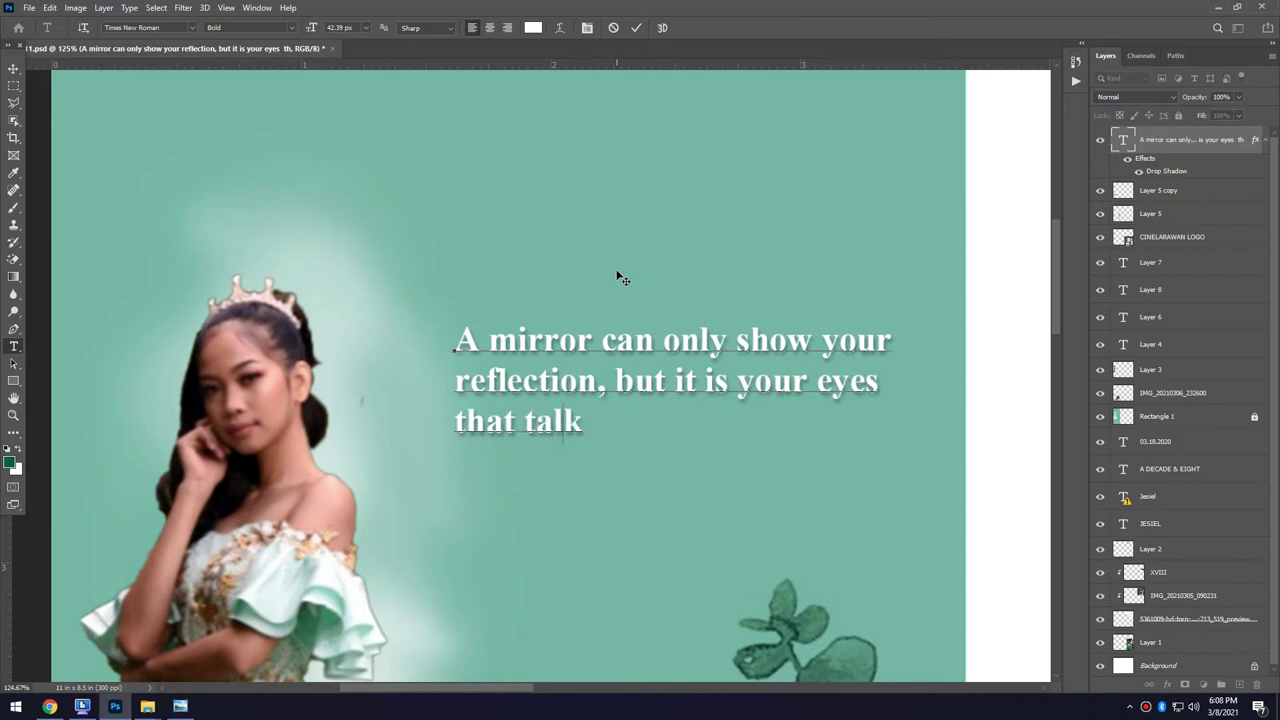
pyautogui.write(' your mind. ')
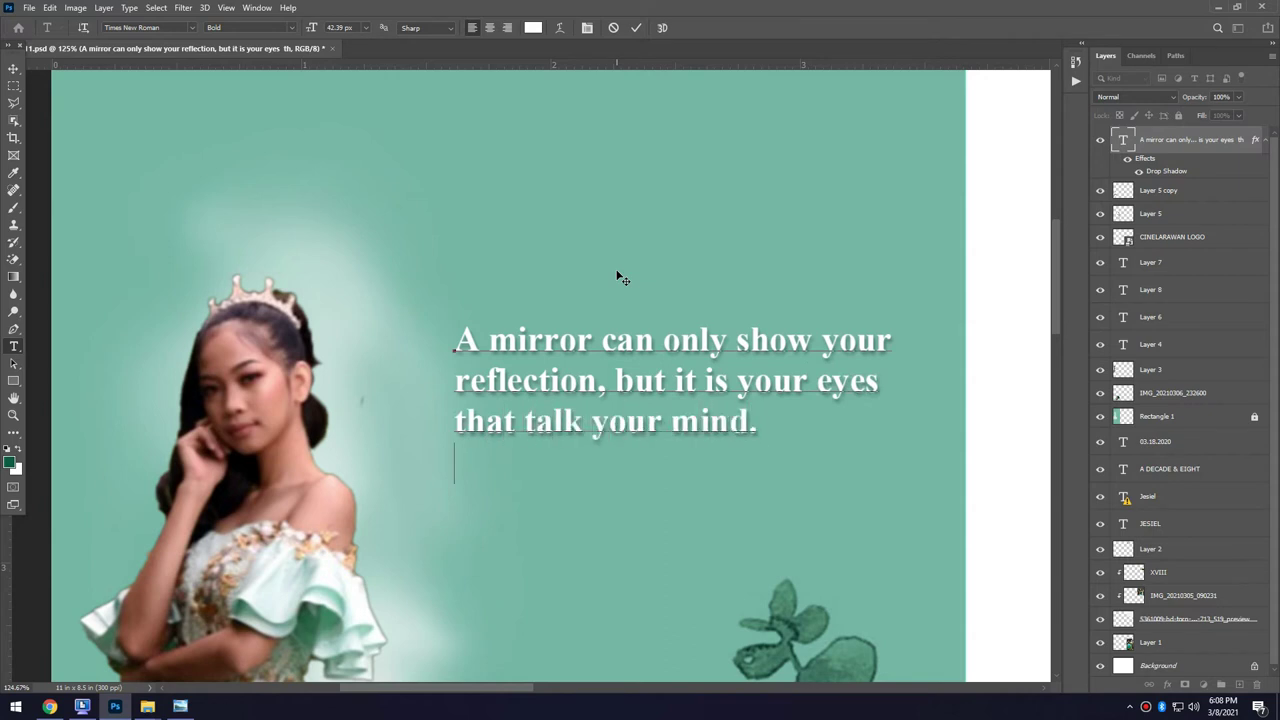
pyautogui.write('May your kind and')
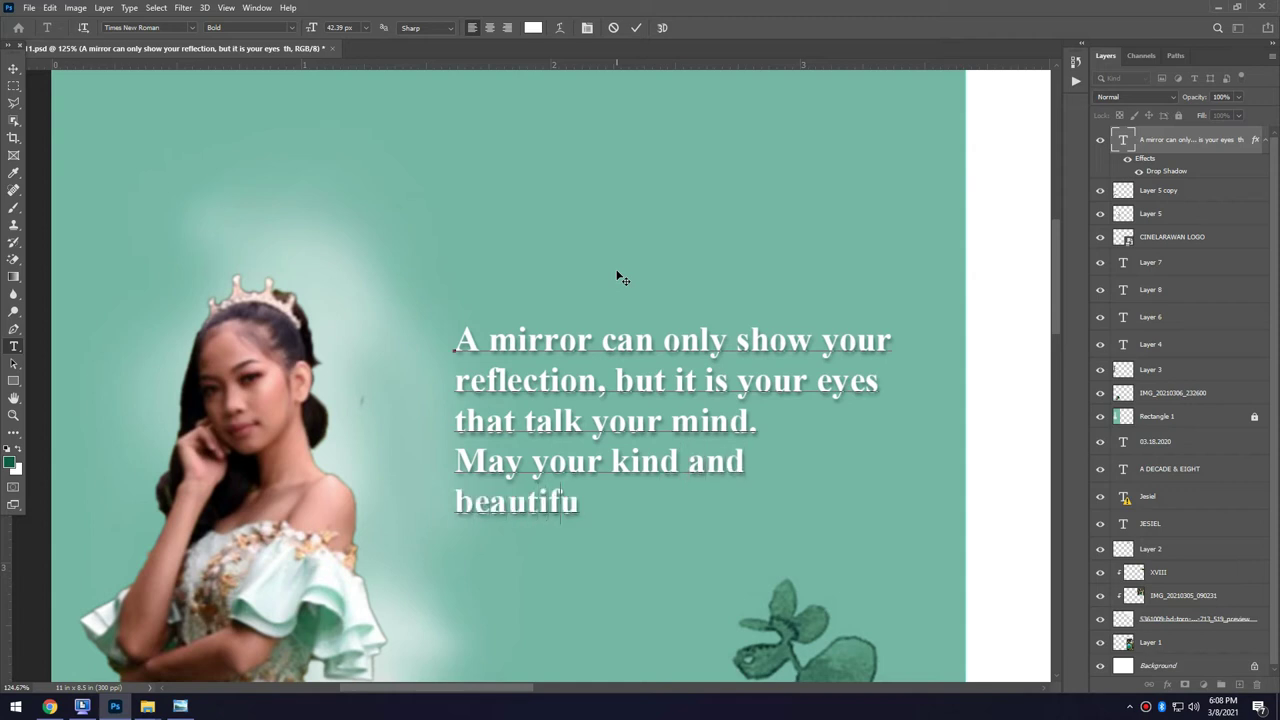
pyautogui.write(' beautiful eyes, always')
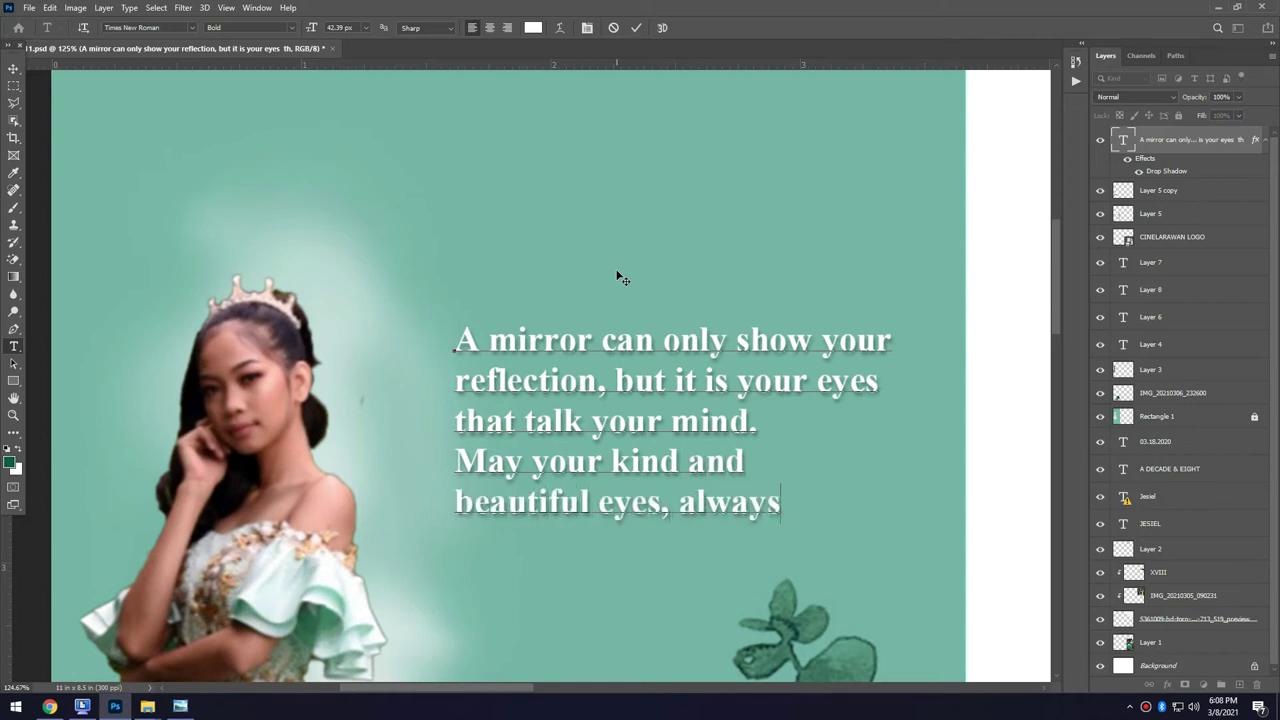
pyautogui.write(' stay uncha')
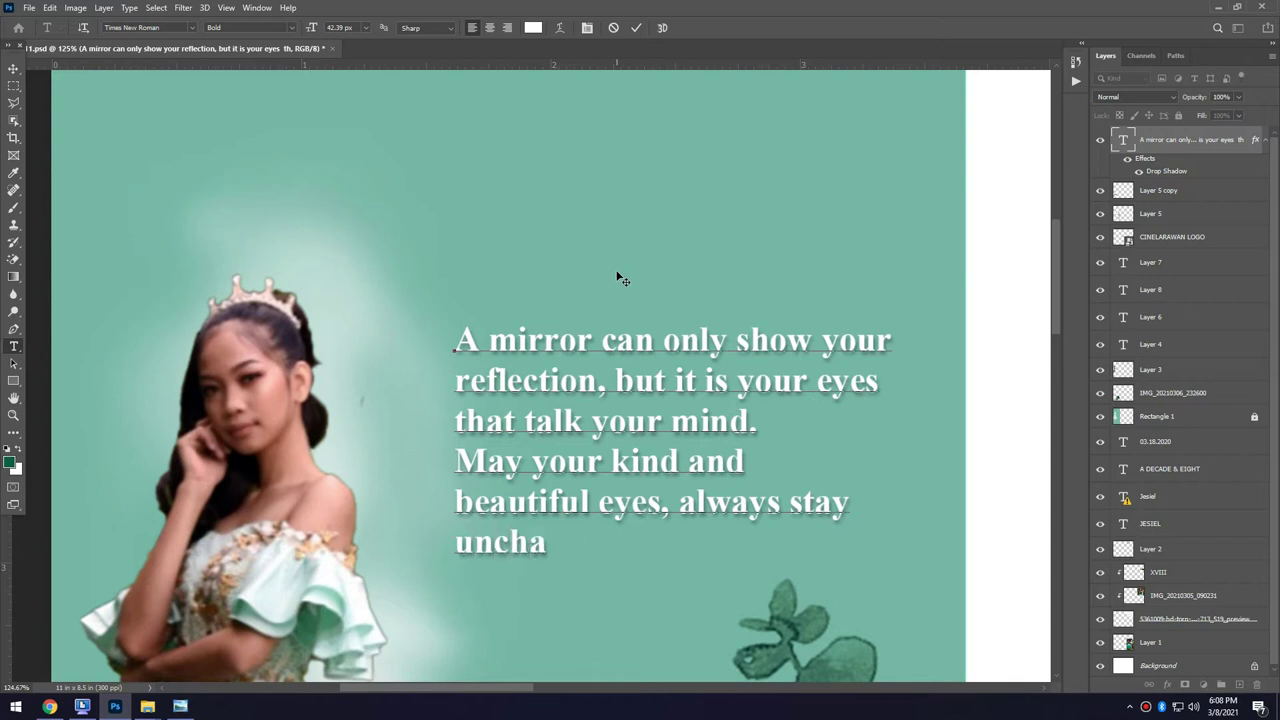
pyautogui.write('nged.')
pyautogui.press('Escape')
pyautogui.press('v')
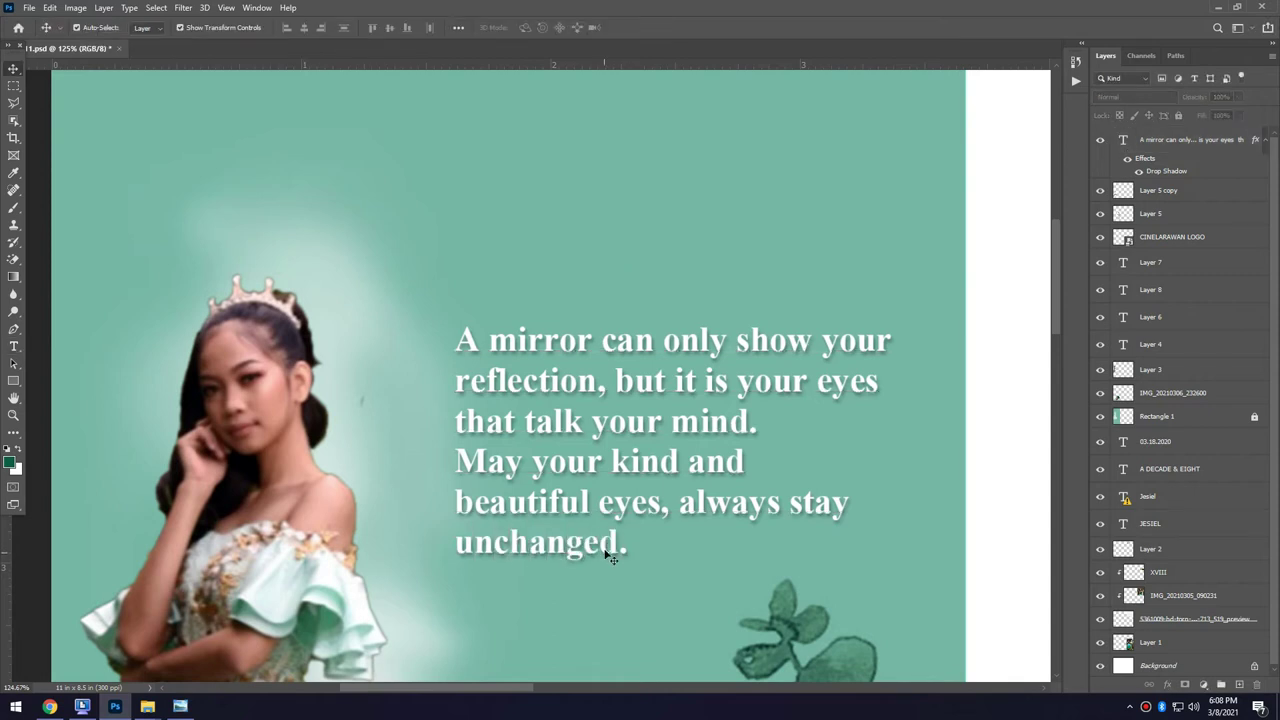
pyautogui.scroll(-3, 610, 557)
pyautogui.hotkey('ctrl', 'v')
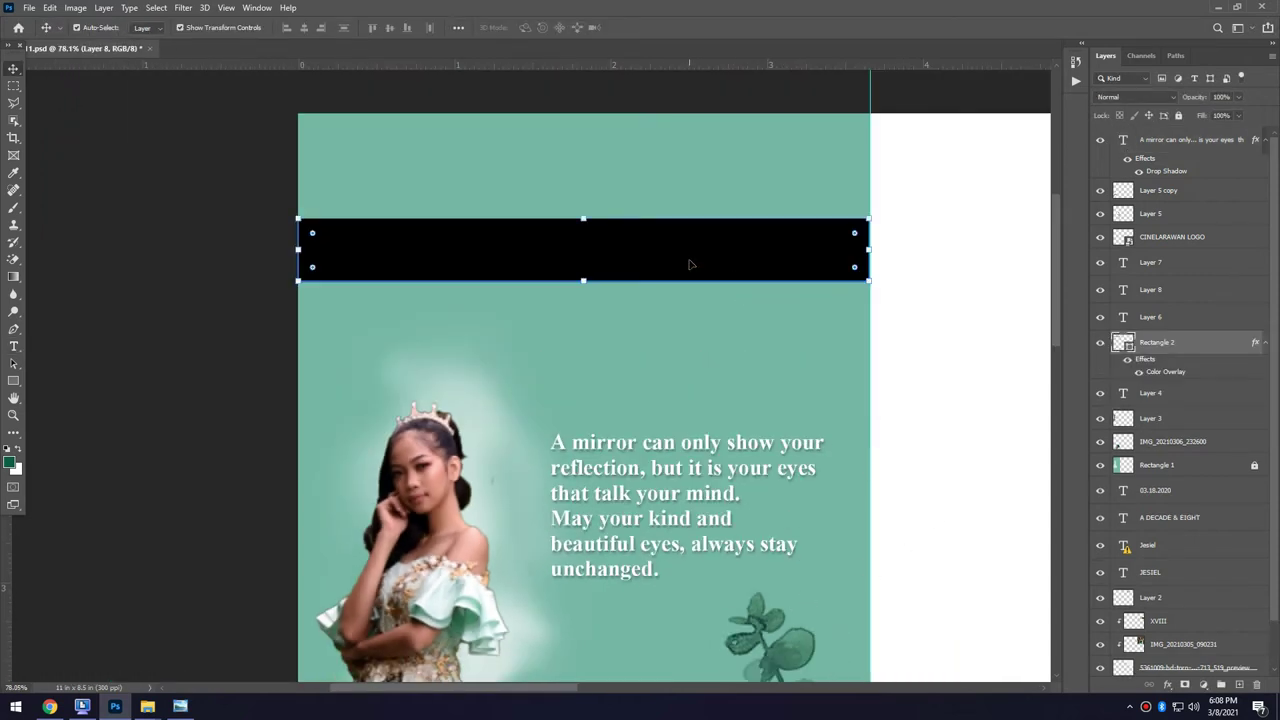
# Add the black '3:00 o'clock in the afternoon @' venue line below the bar.
pyautogui.click(689, 264)
pyautogui.scroll(3, 690, 480)
pyautogui.scroll(2, 670, 461)
pyautogui.write('t')
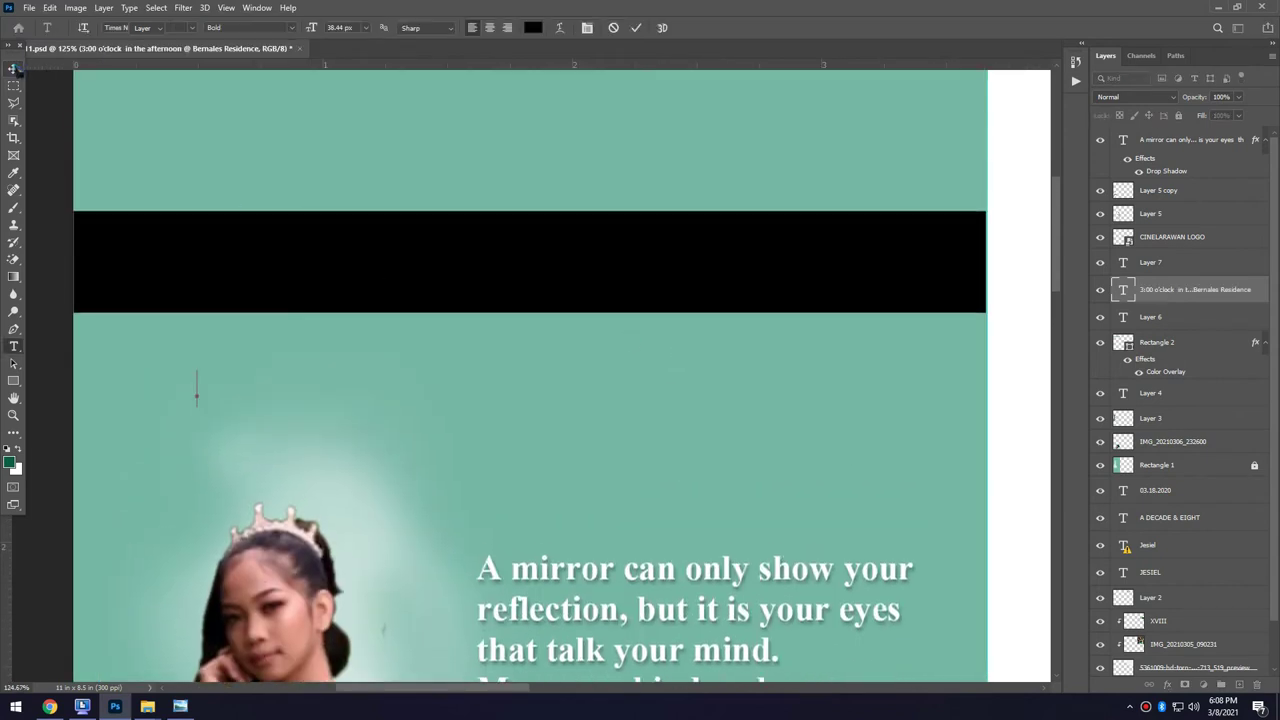
pyautogui.write("00 o'clock  in the")
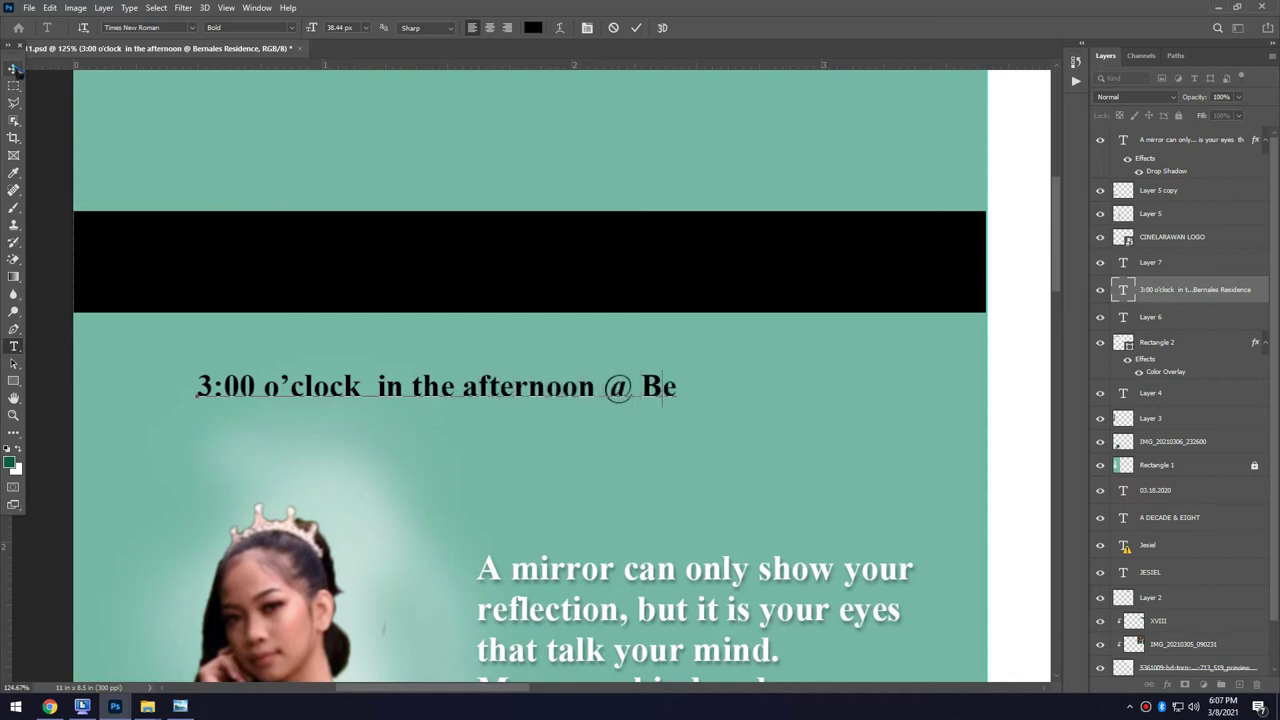
pyautogui.write(' afternoon @ Bernales Res')
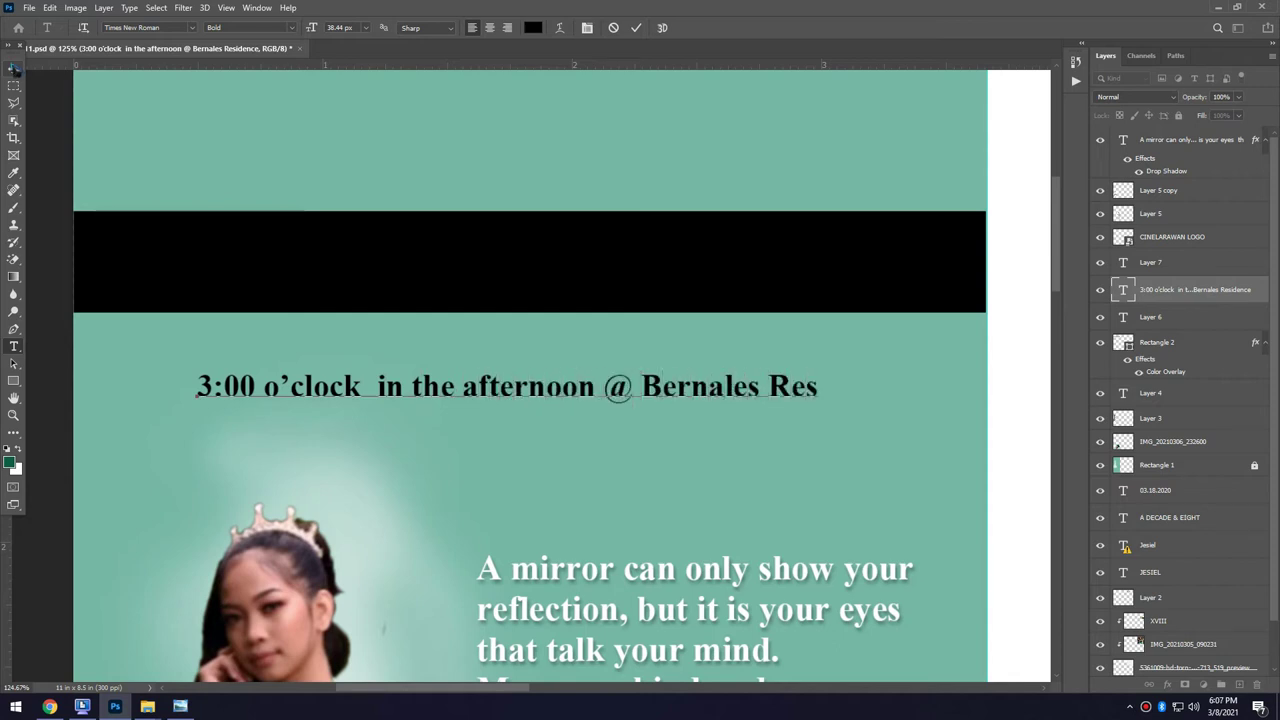
pyautogui.write('idence')
pyautogui.hotkey('ctrl', 'Return')
pyautogui.press('v')
pyautogui.click(906, 373)
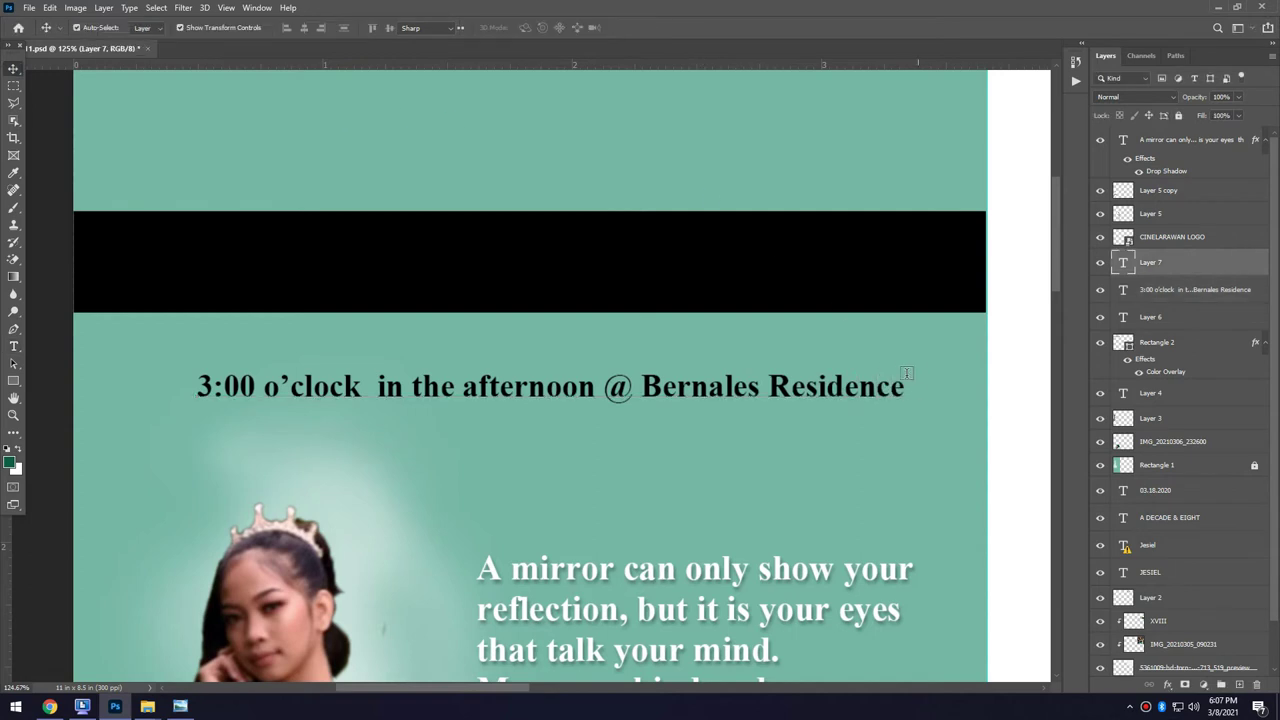
pyautogui.scroll(-1, 766, 429)
# Add the venue's address line beneath and restore the '& TWENTY' and 'TWO THOUSAND' text.
pyautogui.press('t')
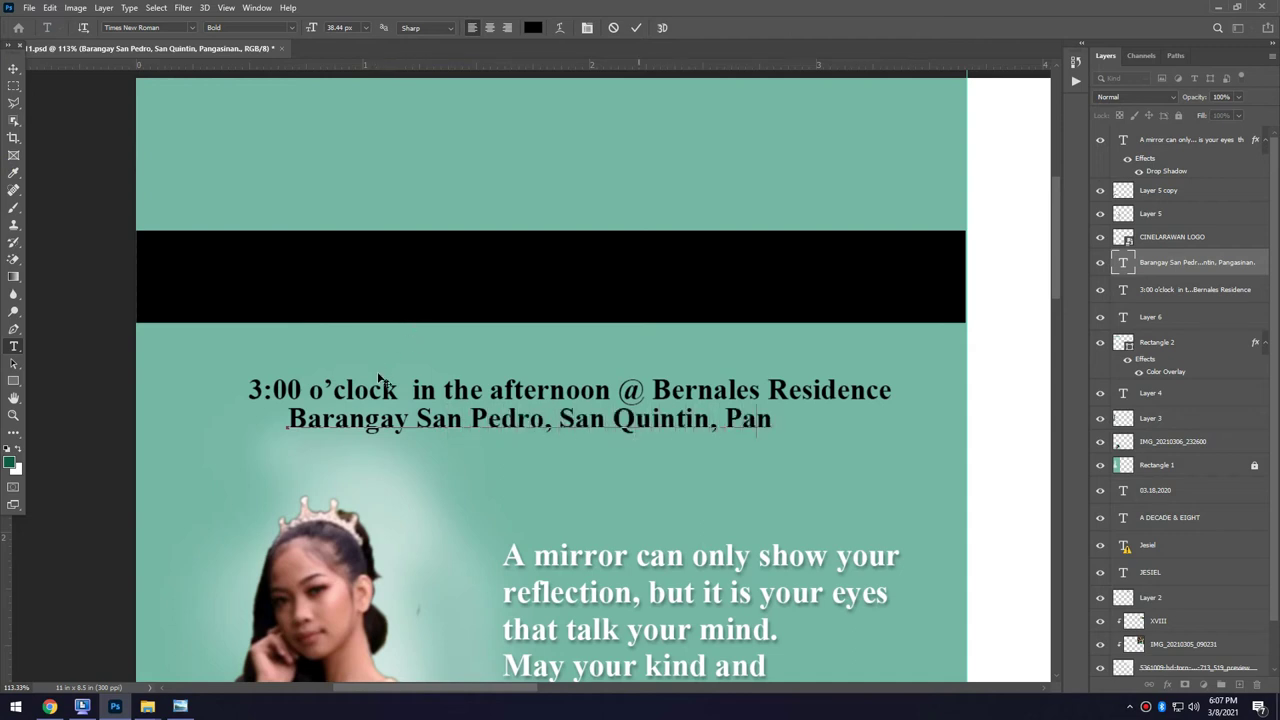
pyautogui.hotkey('ctrl', 'Return')
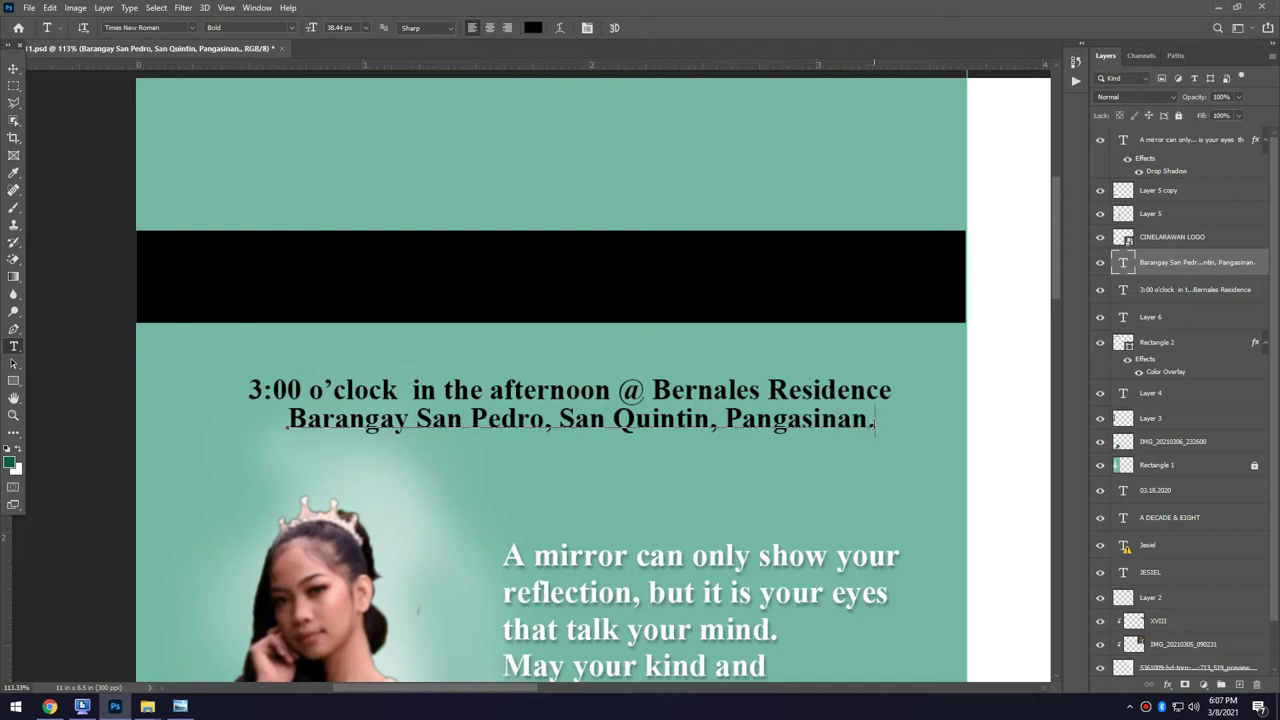
pyautogui.press('v')
pyautogui.scroll(1, 494, 358)
pyautogui.scroll(1, 494, 354)
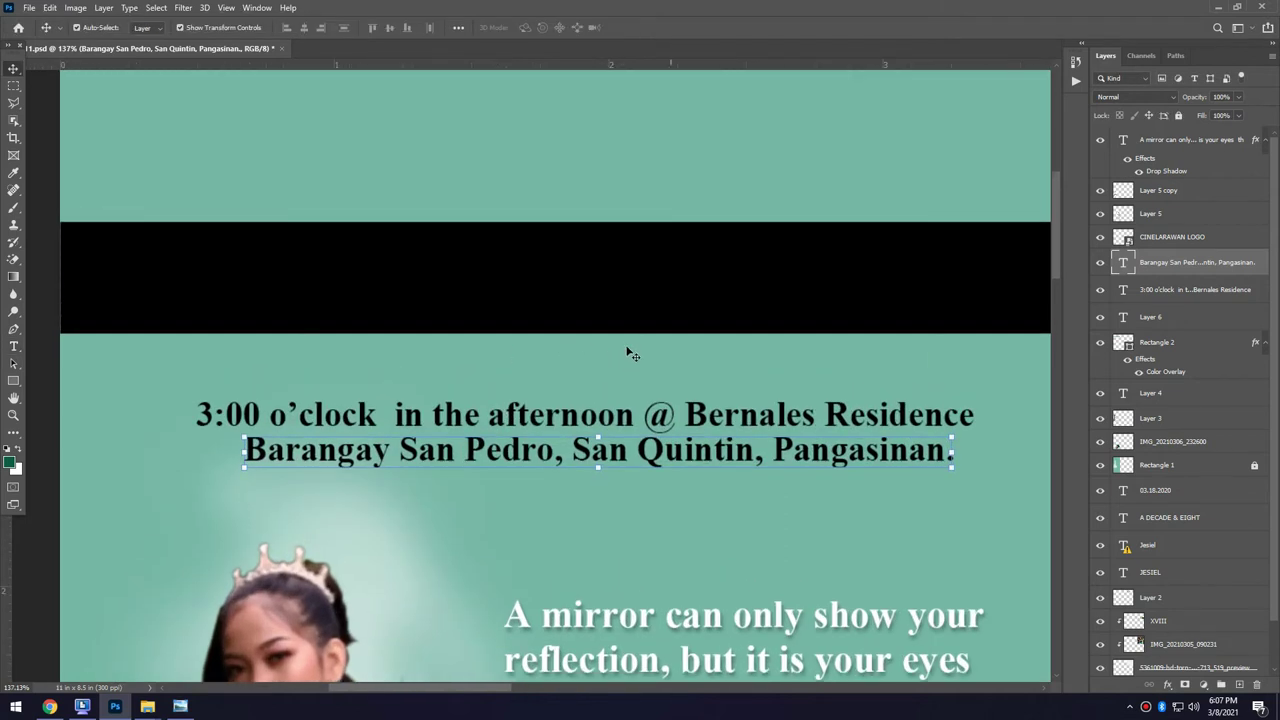
pyautogui.hotkey('ctrl', 'z')
pyautogui.hotkey('ctrl', 'z')
pyautogui.hotkey('ctrl', 'z')
pyautogui.hotkey('ctrl', 'z')
pyautogui.hotkey('ctrl', 'z')
pyautogui.hotkey('ctrl', 'z')
pyautogui.hotkey('ctrl', 'z')
pyautogui.hotkey('ctrl', 'z')
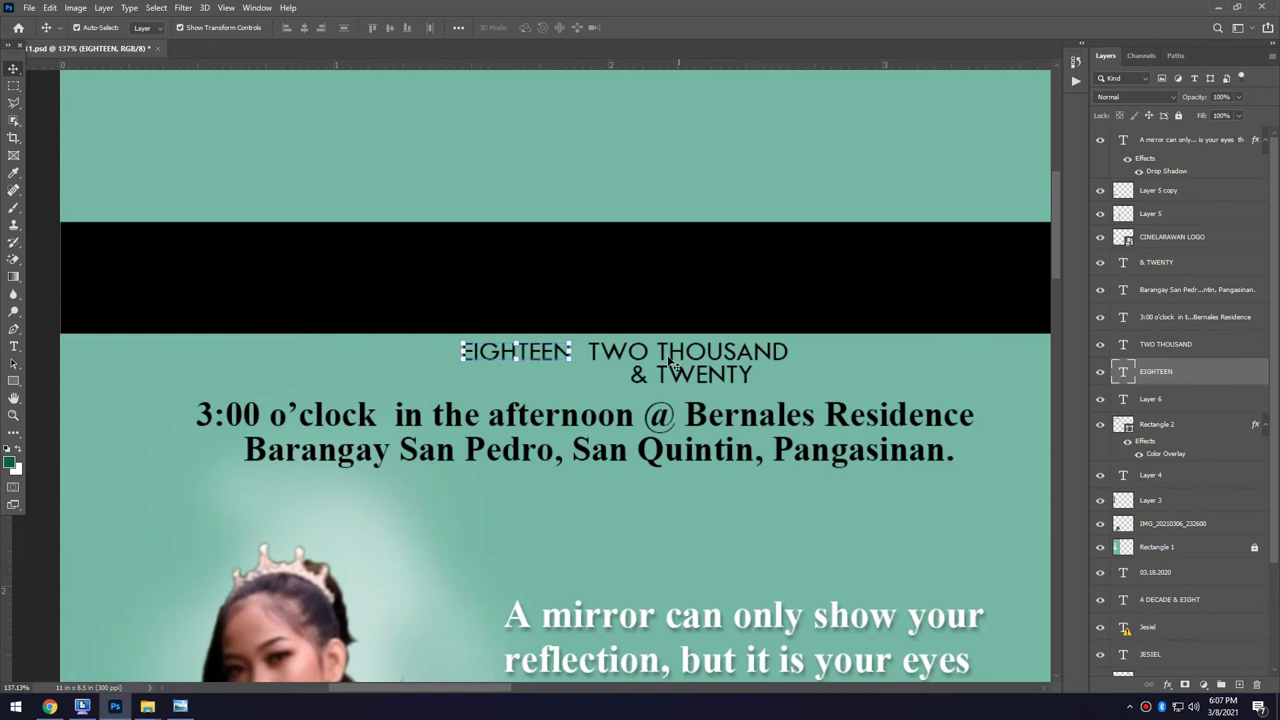
# Correct the date text to read 03.18.2020.
pyautogui.scroll(-3, 410, 363)
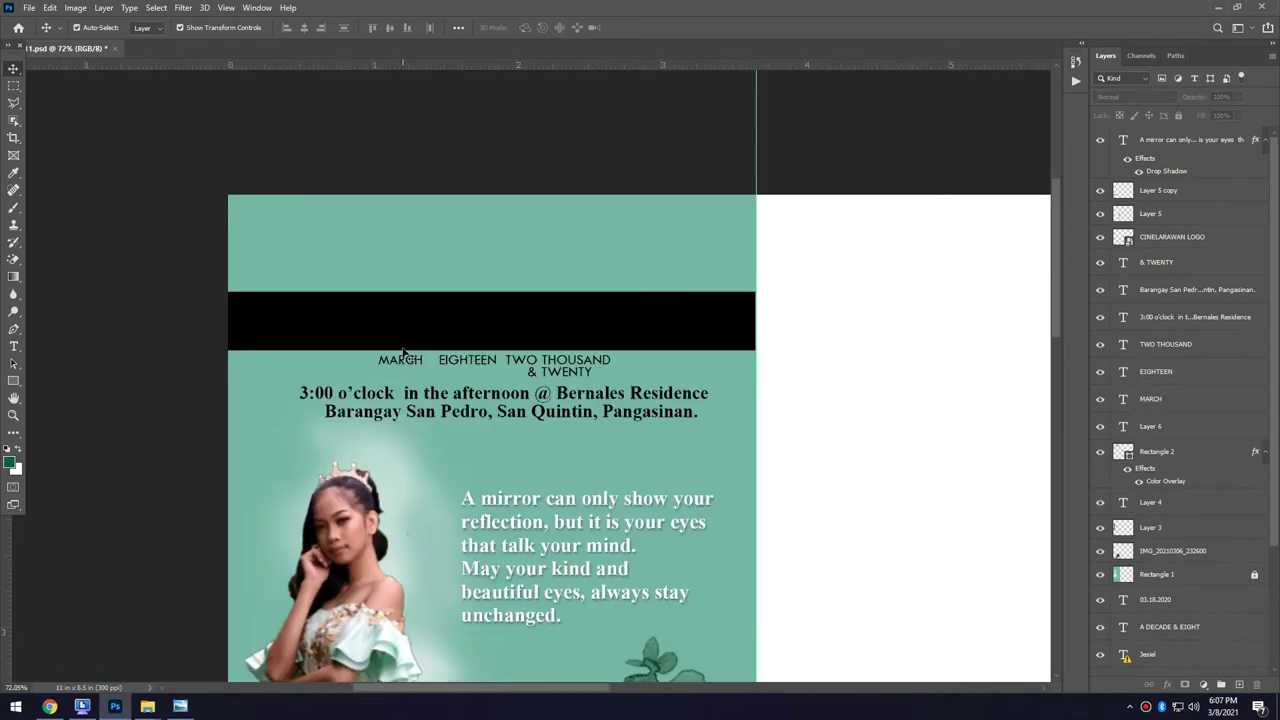
pyautogui.scroll(-2, 353, 181)
pyautogui.hotkey('ctrl', 'z')
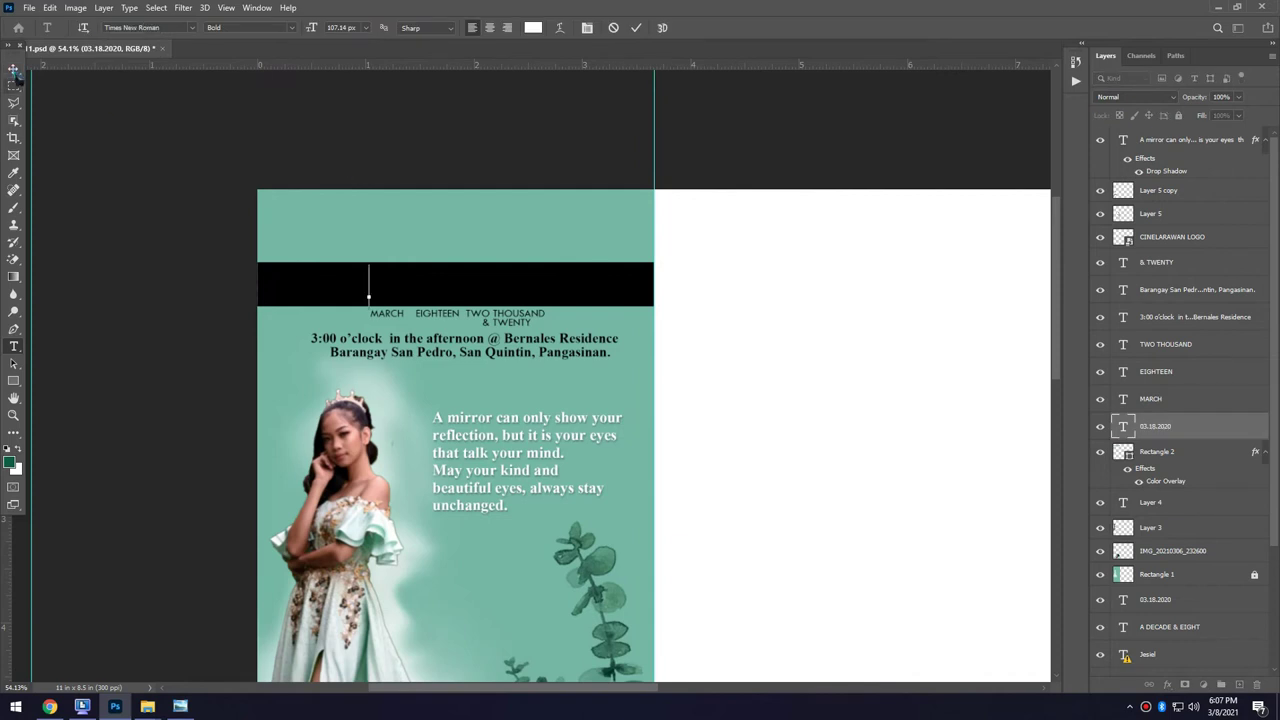
pyautogui.write('18.2020')
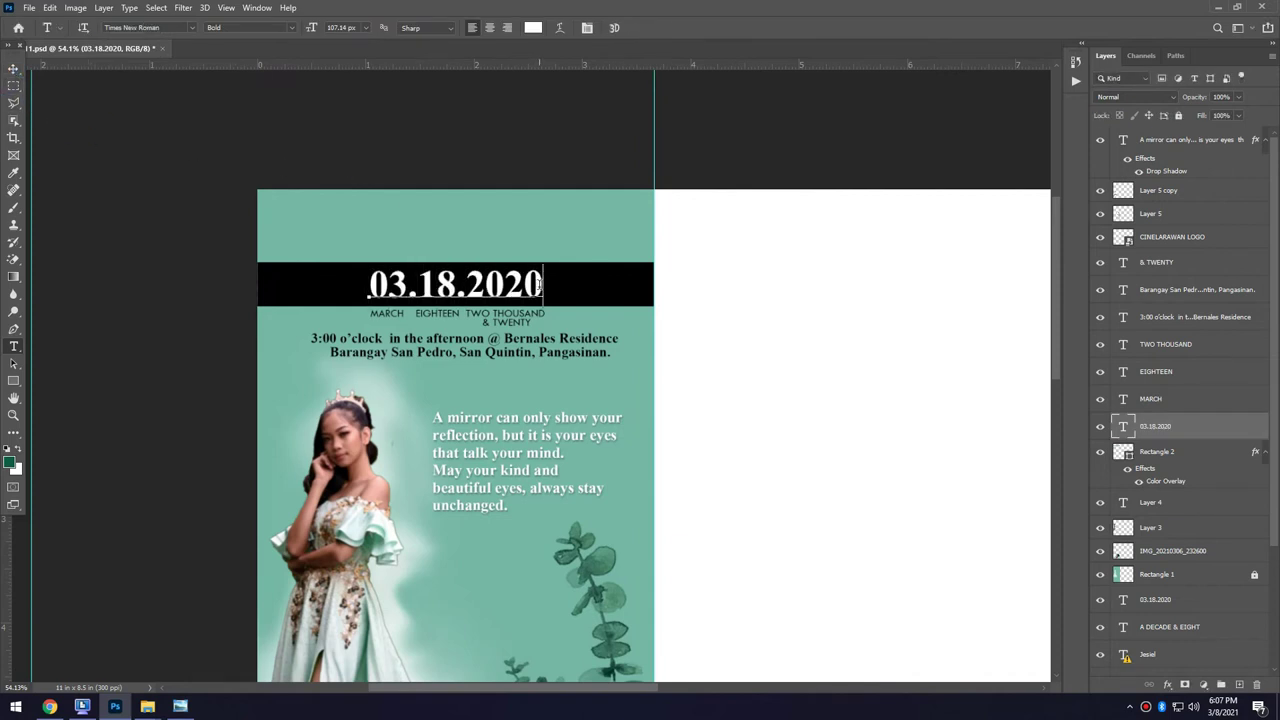
pyautogui.hotkey('ctrl', 'Return')
pyautogui.press('v')
# Restore the 'You are Invited!' heading and dismiss the missing-font warning.
pyautogui.hotkey('ctrl', 'v')
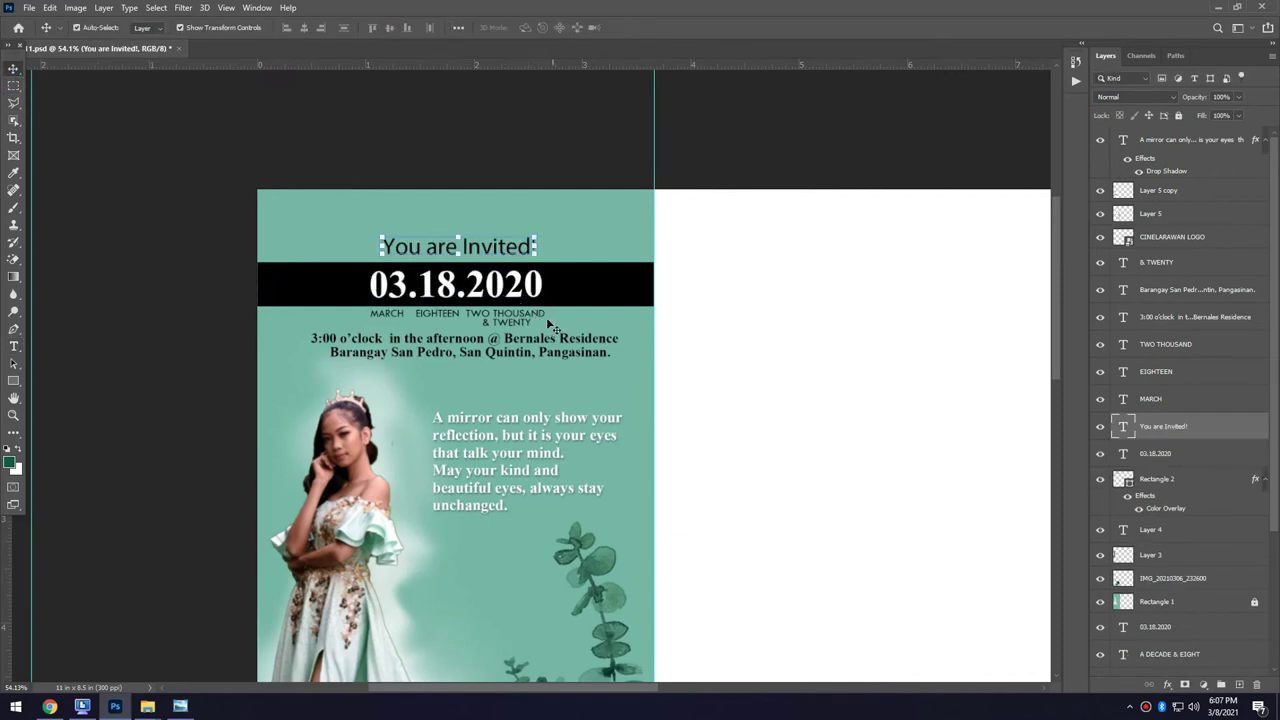
pyautogui.press('t')
pyautogui.click(381, 253)
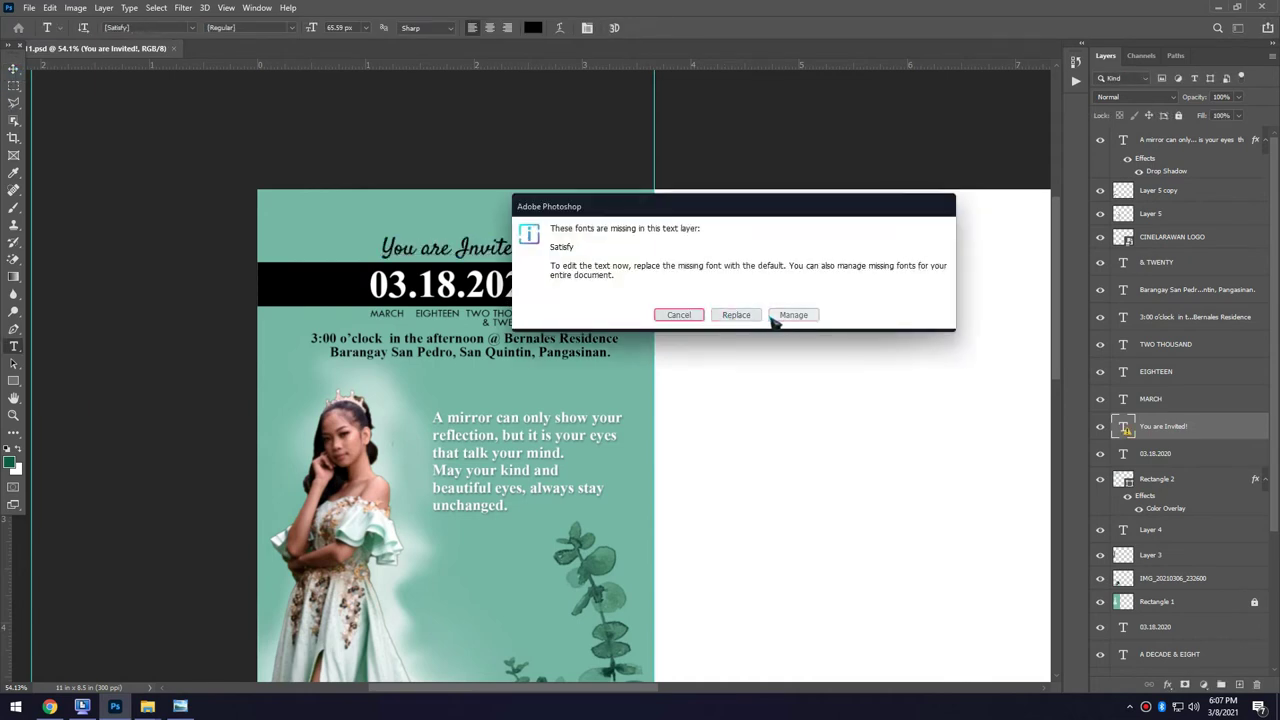
pyautogui.press('Escape')
pyautogui.press('v')
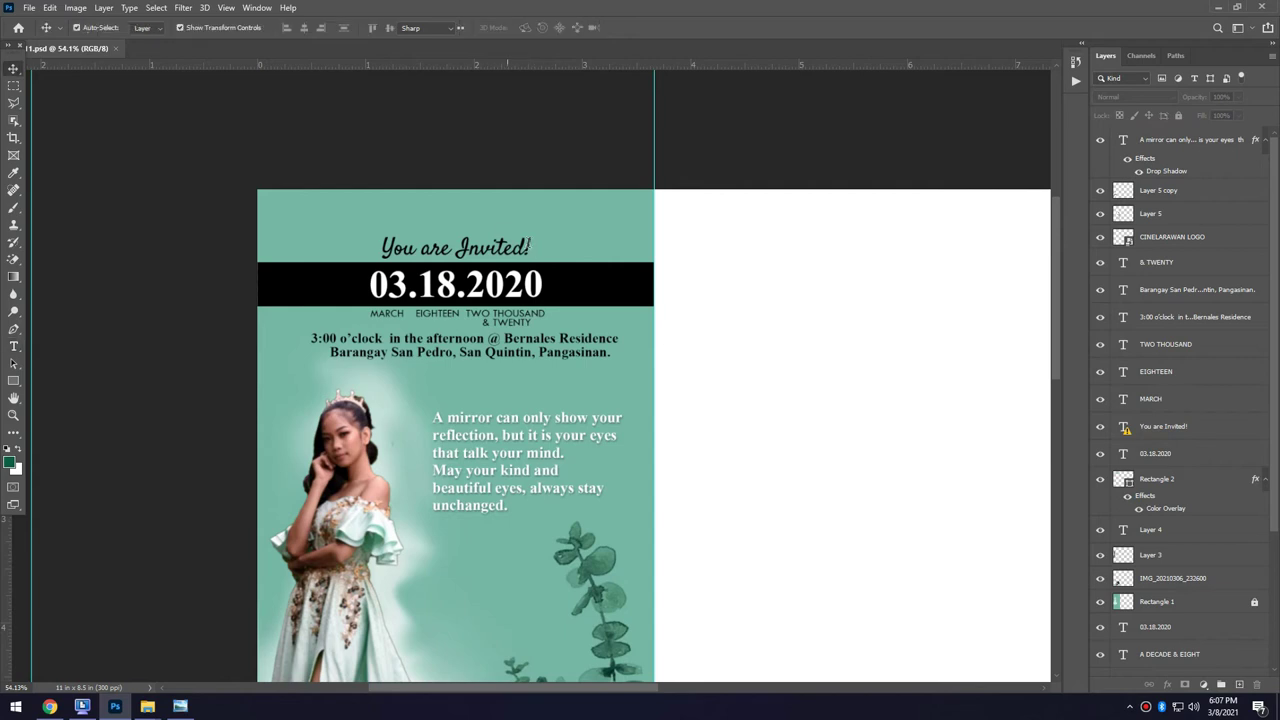
pyautogui.scroll(-5, 507, 267)
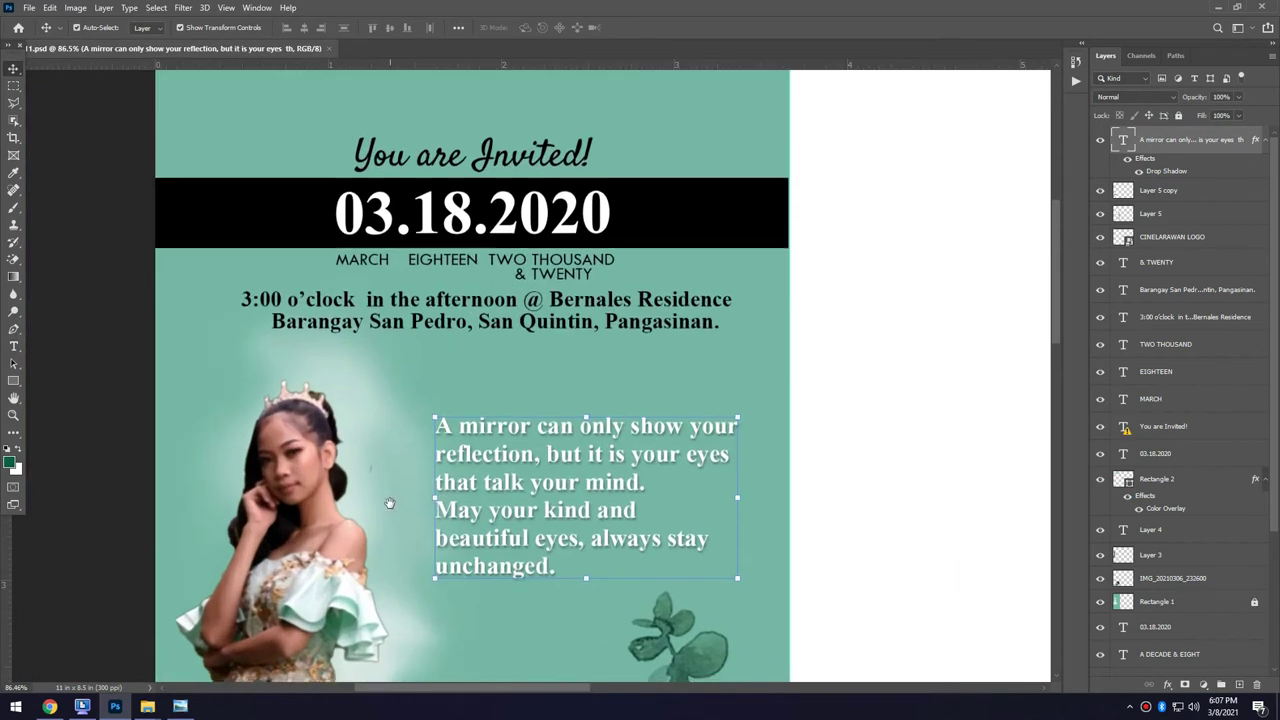
pyautogui.scroll(-4, 170, 220)
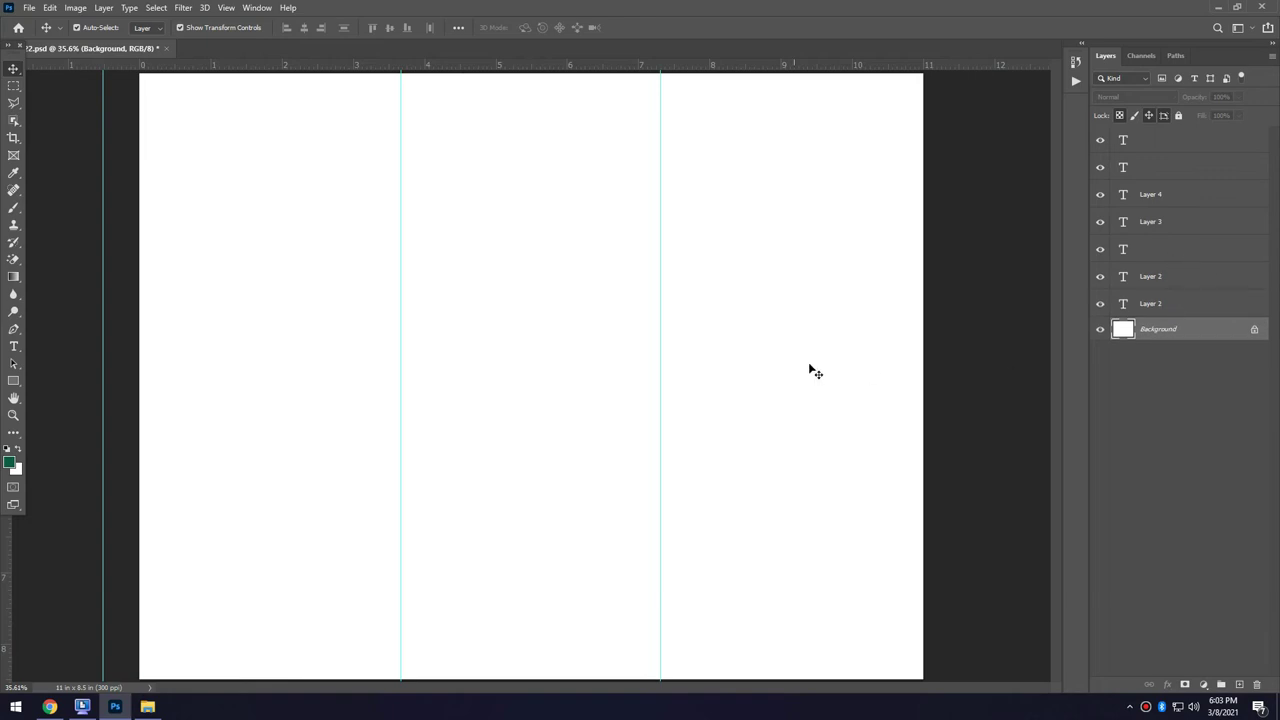
# Lay the torn-paper border along the bottom with a eucalyptus sprig at the right edge.
pyautogui.moveTo(740, 586)
pyautogui.mouseDown()
pyautogui.moveTo(784, 303)
pyautogui.moveTo(794, 514)
pyautogui.moveTo(743, 563)
pyautogui.mouseUp()
pyautogui.hotkey('ctrl', 'v')
pyautogui.moveTo(627, 208); pyautogui.dragTo(401, 510)
pyautogui.click(401, 510)
pyautogui.hotkey('ctrl', 'v')
pyautogui.moveTo(549, 227); pyautogui.dragTo(829, 406)
# Paste the door, pink-suit and lamp-post photos onto the bottom strip, left to centre.
pyautogui.click(874, 498)
pyautogui.hotkey('ctrl', 'v')
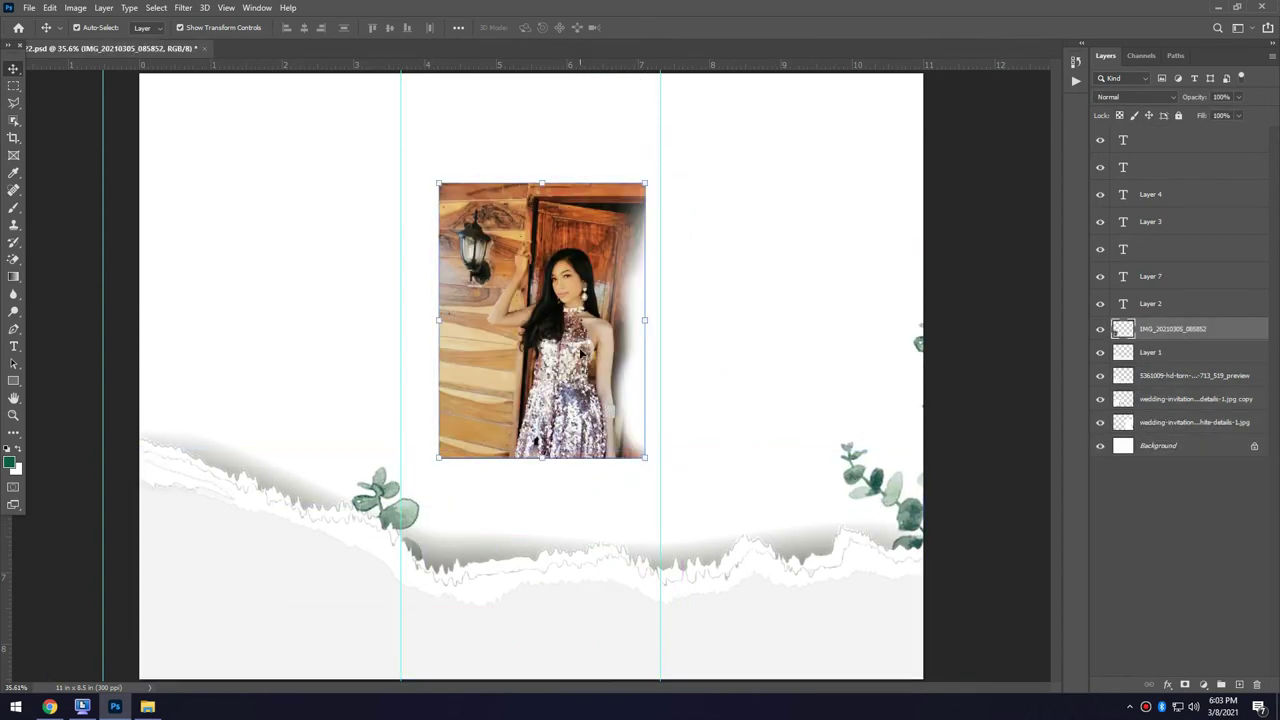
pyautogui.moveTo(557, 325); pyautogui.dragTo(257, 579)
pyautogui.click(306, 557)
pyautogui.hotkey('ctrl', 'v')
pyautogui.moveTo(640, 400); pyautogui.dragTo(448, 617)
pyautogui.click(456, 557)
pyautogui.hotkey('ctrl', 'v')
pyautogui.moveTo(542, 349); pyautogui.dragTo(569, 649)
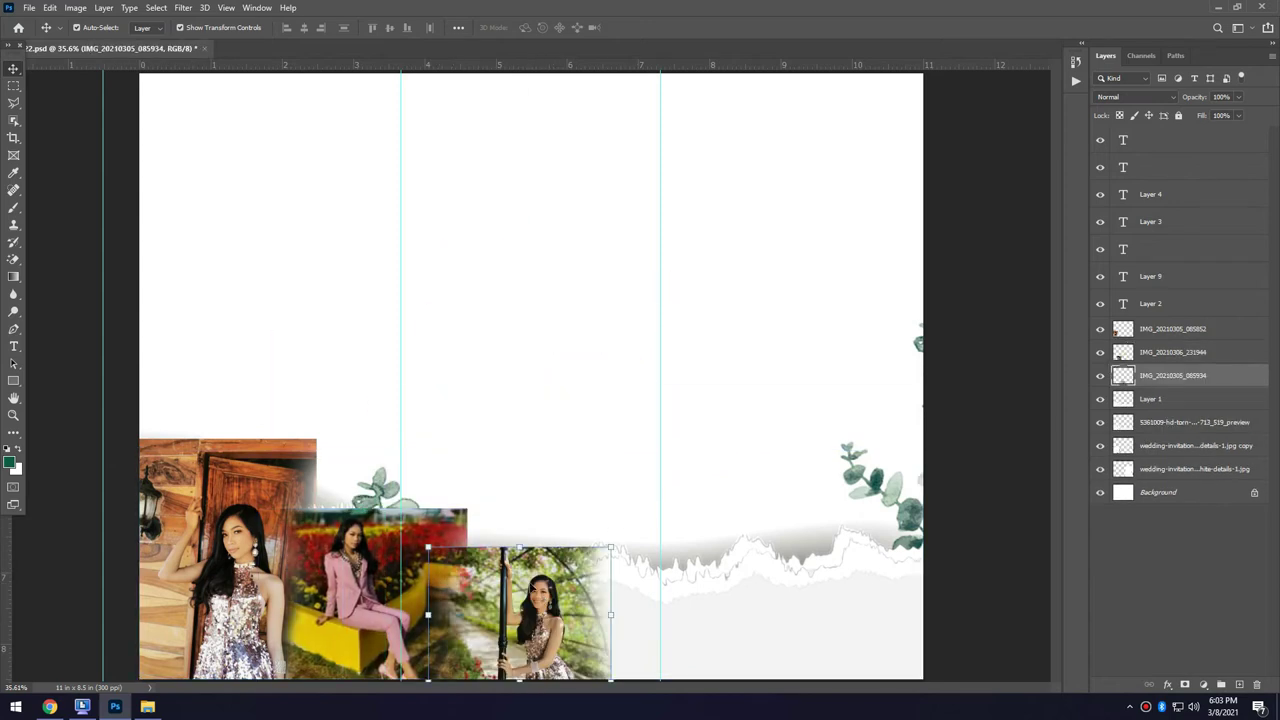
pyautogui.moveTo(597, 593)
pyautogui.mouseDown()
pyautogui.moveTo(635, 290)
pyautogui.moveTo(597, 600)
pyautogui.mouseUp()
# Paste a second pink-suit photo and the green-dress photo at the bottom right.
pyautogui.click(1150, 398)
pyautogui.hotkey('ctrl', 'v')
pyautogui.moveTo(700, 400); pyautogui.dragTo(710, 602)
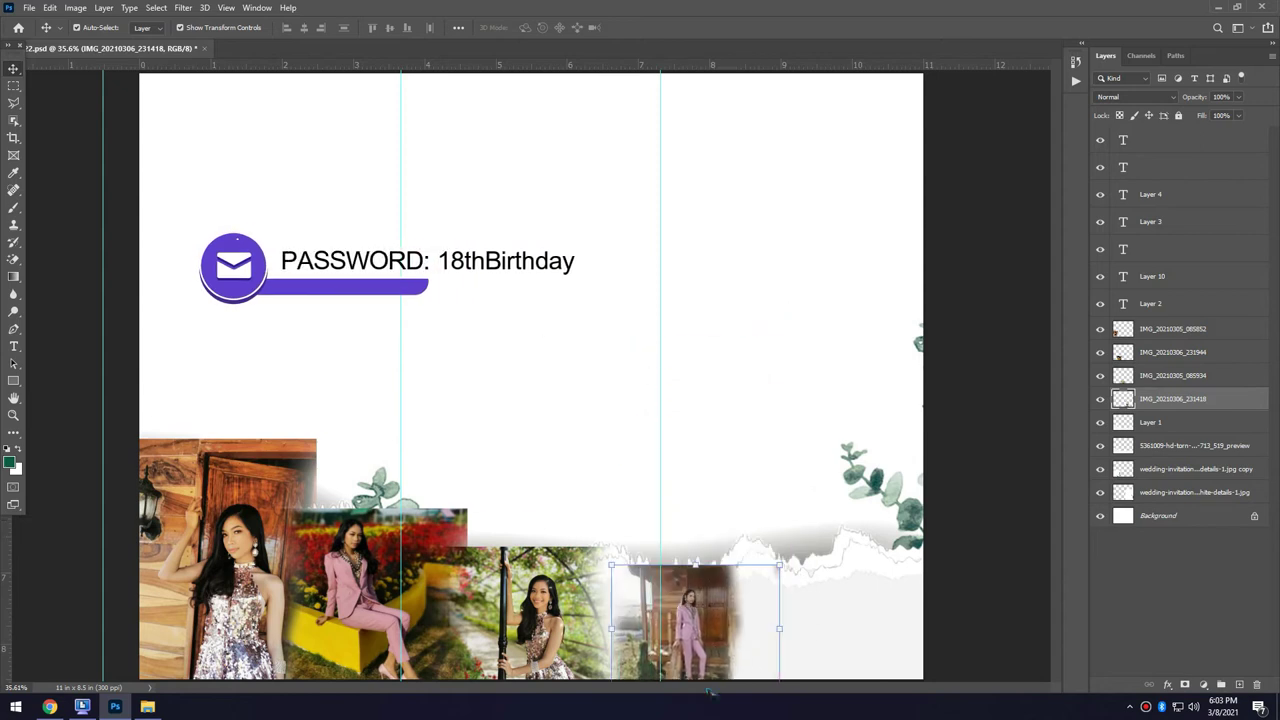
pyautogui.click(1150, 422)
pyautogui.hotkey('ctrl', 'v')
pyautogui.moveTo(747, 468); pyautogui.dragTo(861, 636)
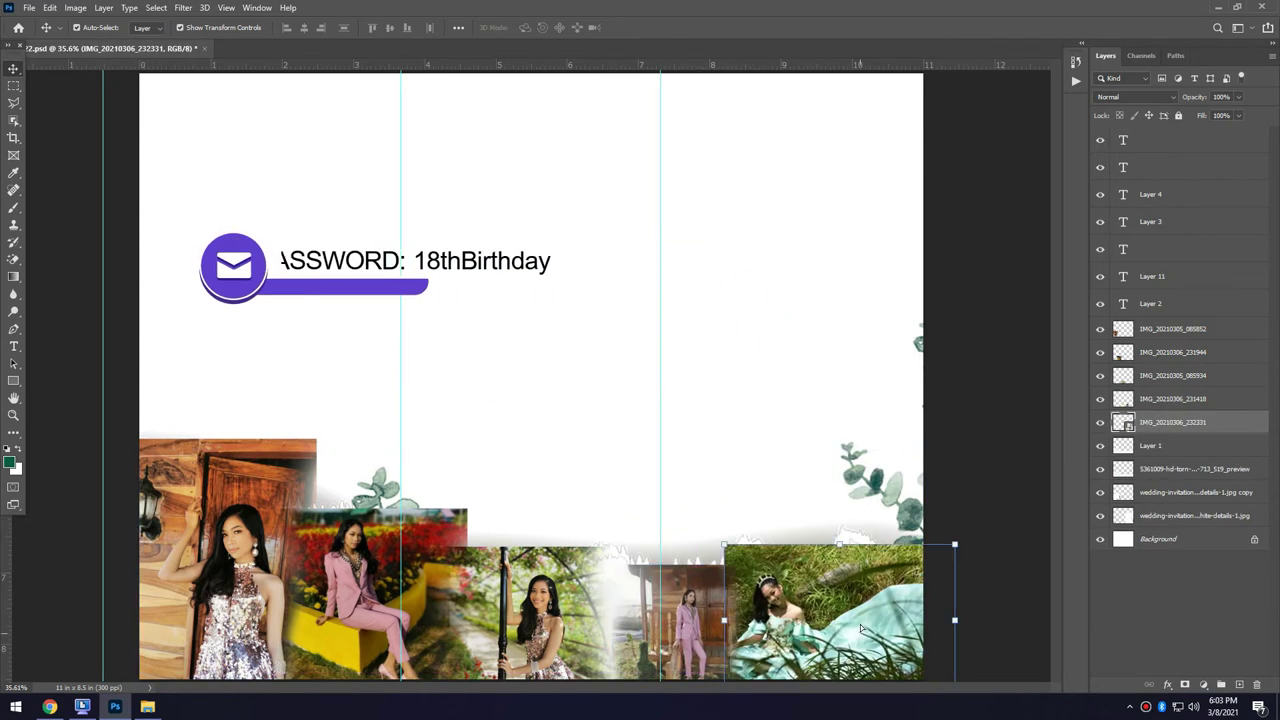
pyautogui.moveTo(80, 600); pyautogui.dragTo(946, 516)
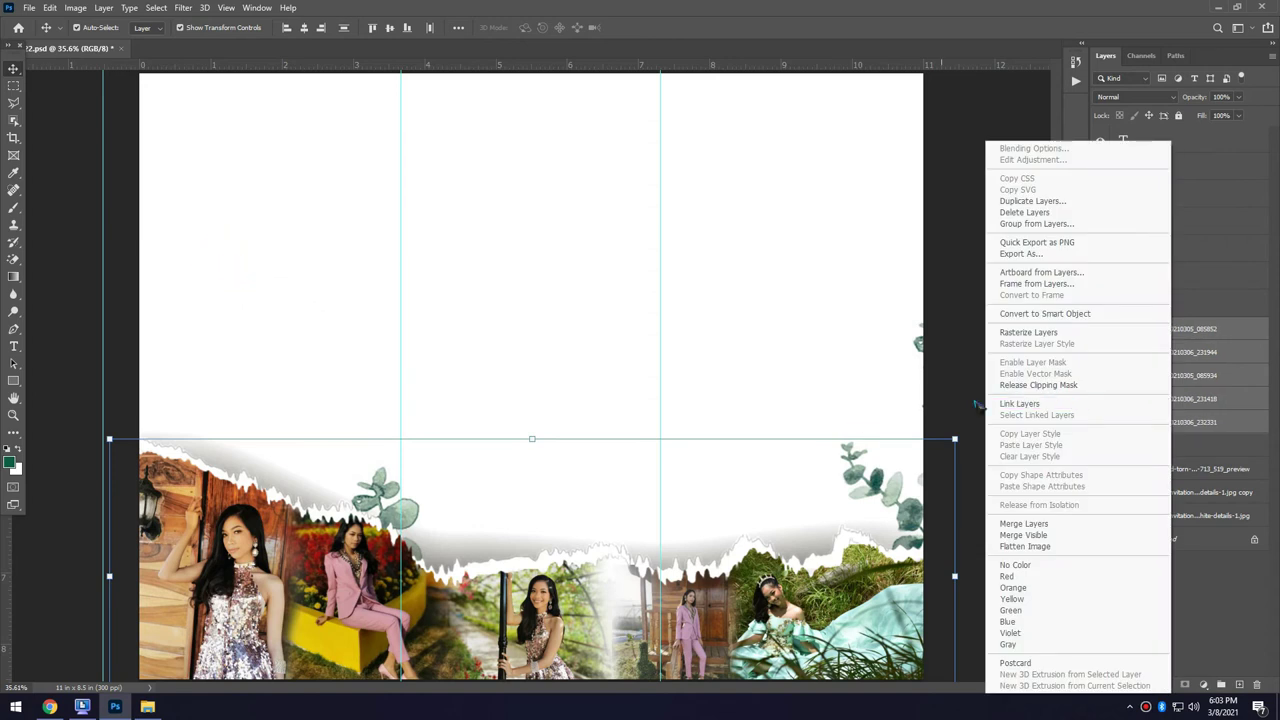
# Rasterize and adjust the clipped photos, then lock all five photo layers.
pyautogui.click(1028, 332)
pyautogui.moveTo(840, 610); pyautogui.dragTo(881, 605)
pyautogui.moveTo(995, 660); pyautogui.dragTo(1037, 398)
pyautogui.click(1178, 115)
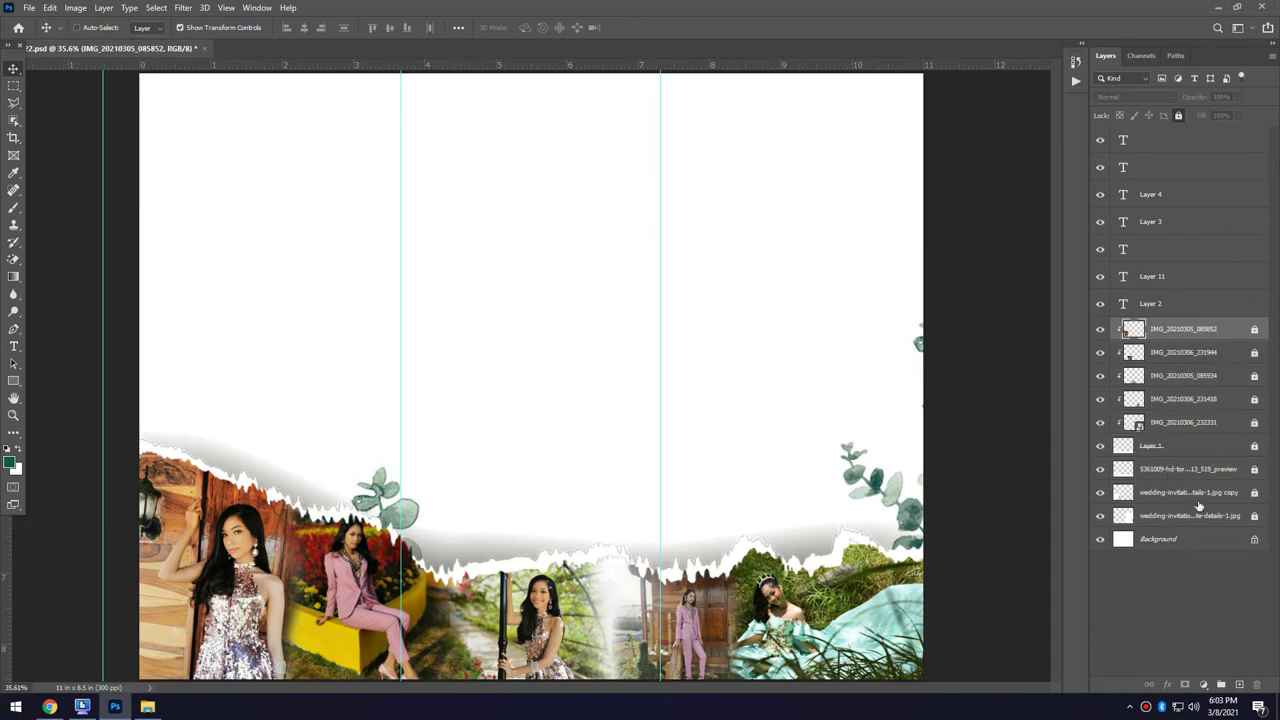
# Place the floral wreath atop the first panel and add a resized CHOCOLATES heading.
pyautogui.hotkey('alt', ']')
pyautogui.moveTo(1100, 470); pyautogui.dragTo(200, 114)
pyautogui.press('Return')
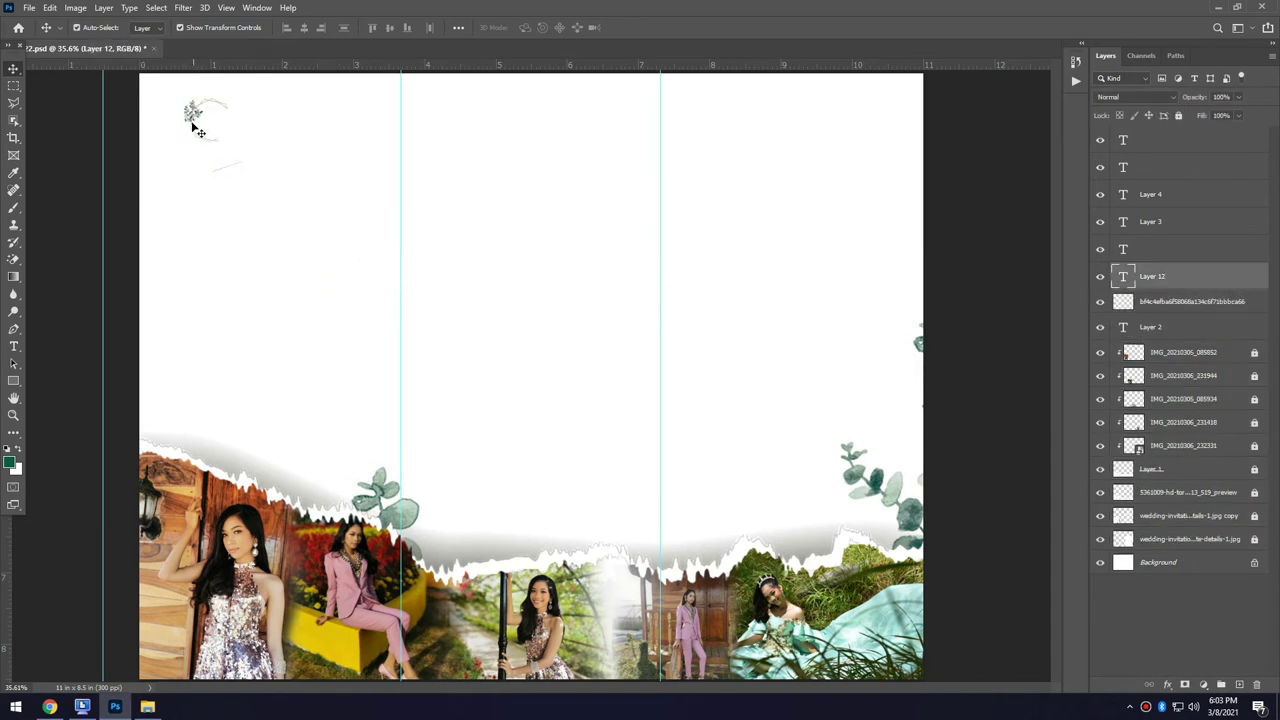
pyautogui.hotkey('ctrl', 'v')
pyautogui.hotkey('ctrl', 't')
pyautogui.moveTo(782, 279); pyautogui.dragTo(290, 128)
pyautogui.press('Return')
# Copy the wreath into the middle panel with EIGHTEEN and SYMBOLIC GIFTS beside it.
pyautogui.hotkey('ctrl', 'v')
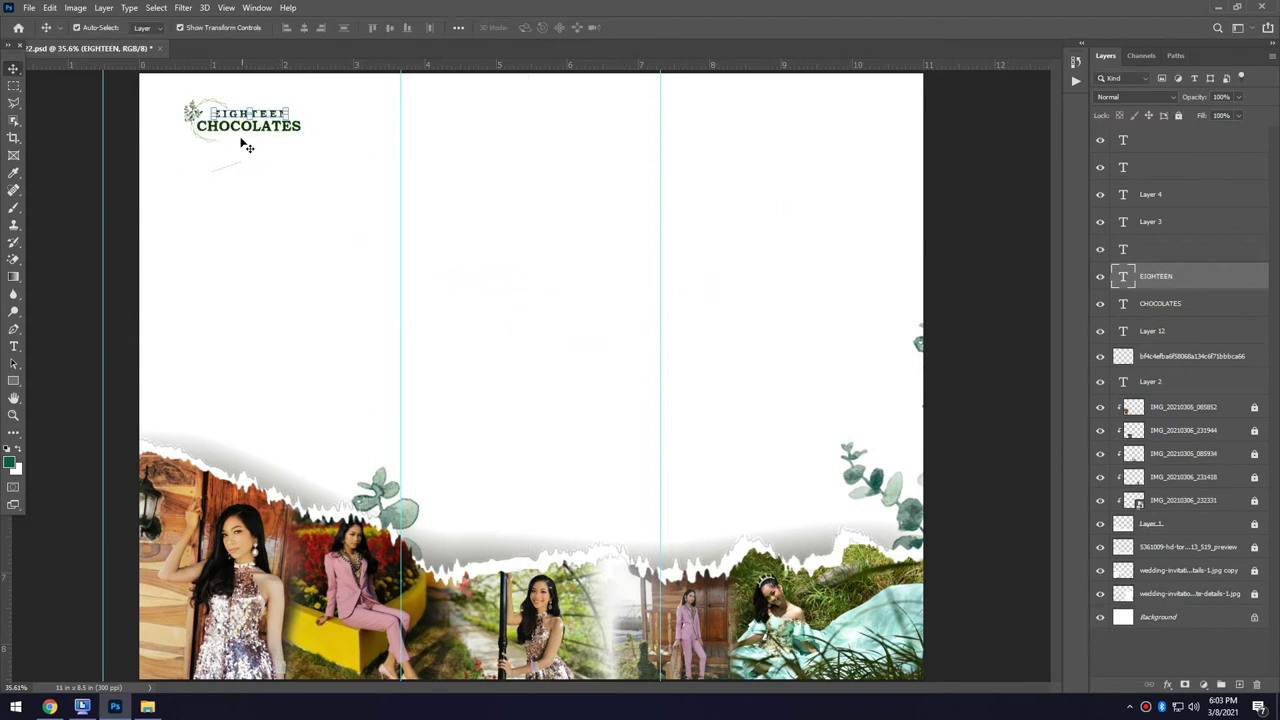
pyautogui.moveTo(200, 112); pyautogui.dragTo(457, 109)
pyautogui.moveTo(510, 270); pyautogui.dragTo(526, 110)
pyautogui.hotkey('ctrl', 'v')
pyautogui.moveTo(575, 239); pyautogui.dragTo(572, 124)
# Add a resized EIGHTEEN and a wreath copy to the third panel's top, ready for ROSES.
pyautogui.hotkey('ctrl', 'v')
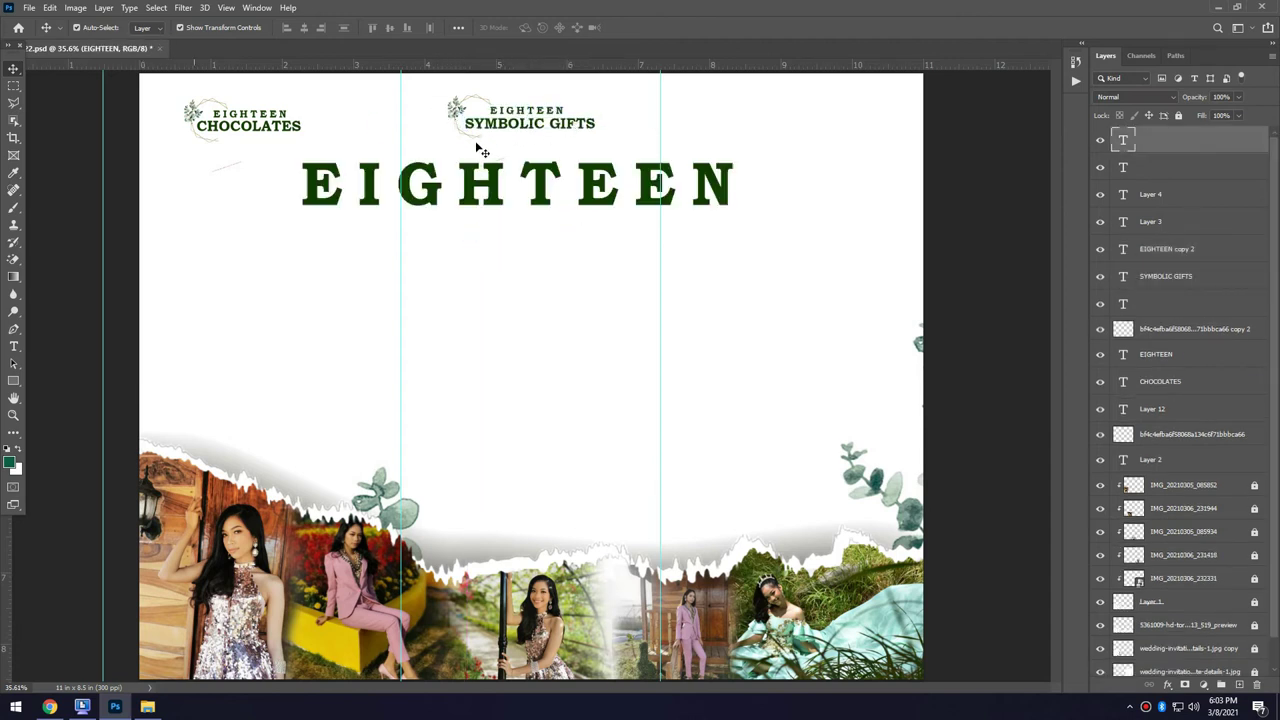
pyautogui.scroll(2, 590, 188)
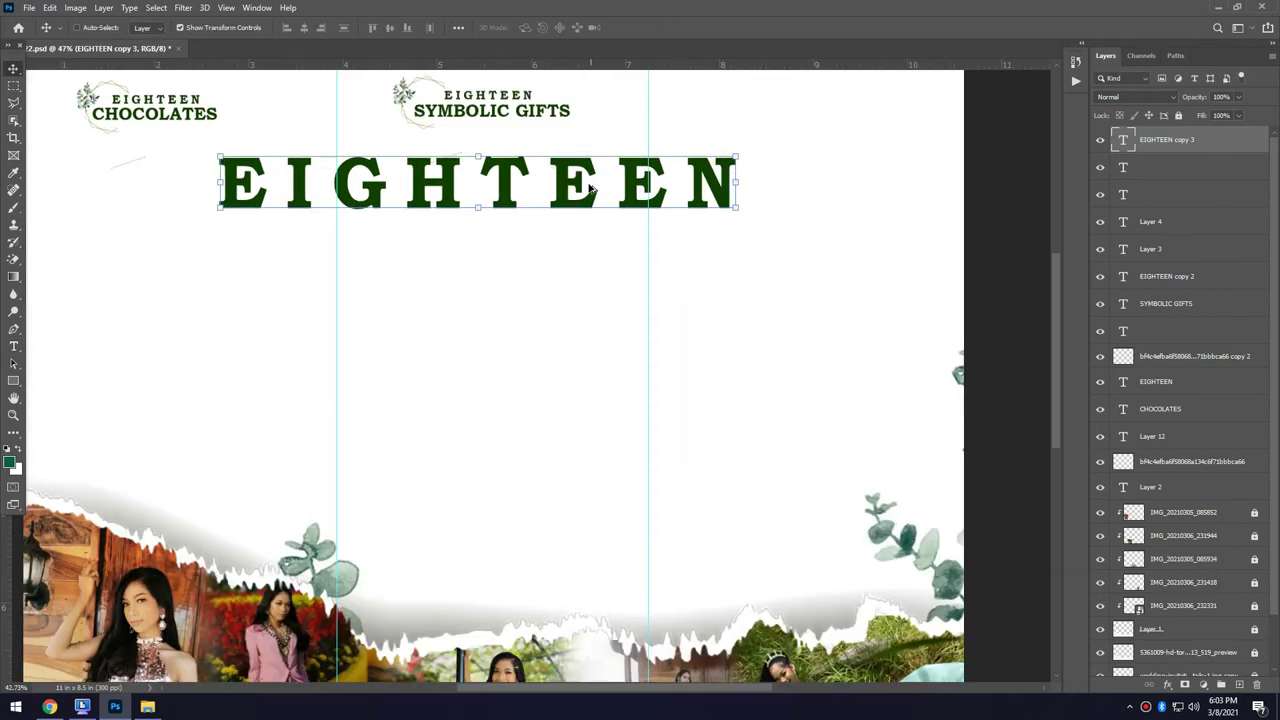
pyautogui.hotkey('ctrl', 't')
pyautogui.moveTo(214, 426); pyautogui.dragTo(777, 133)
pyautogui.press('Return')
pyautogui.scroll(-1, 691, 206)
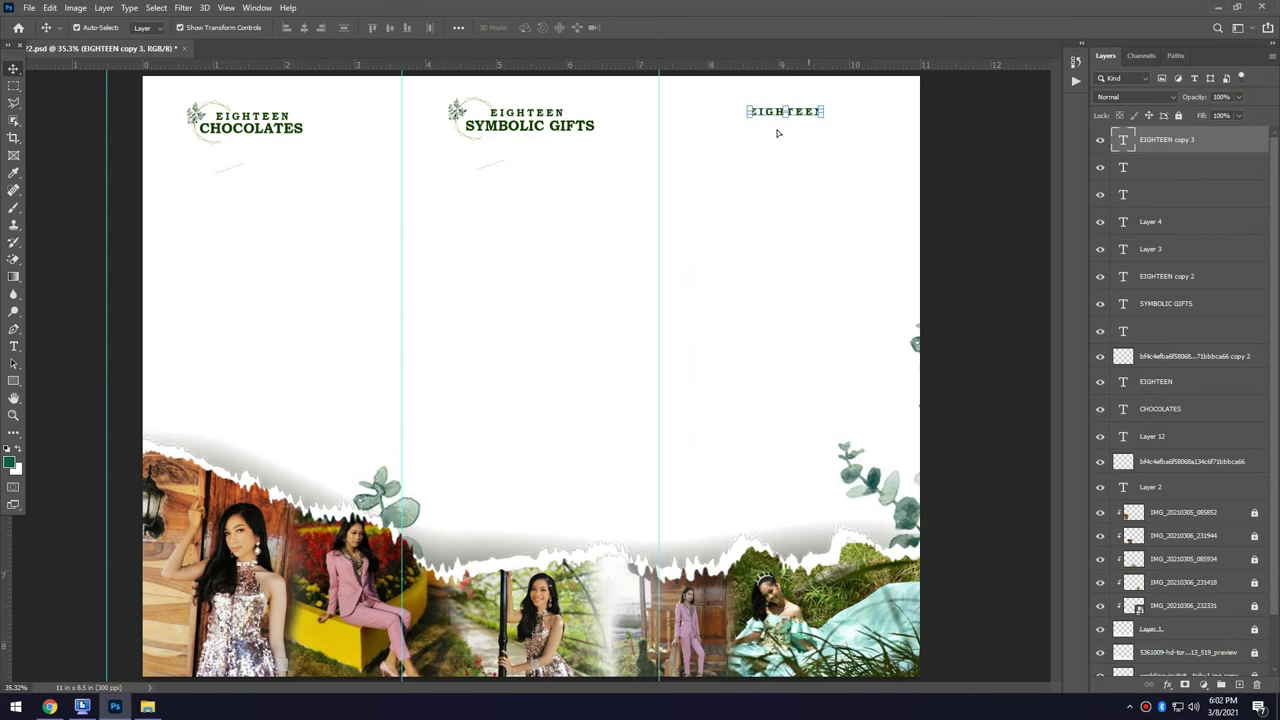
pyautogui.hotkey('ctrl', 'v')
pyautogui.moveTo(718, 246); pyautogui.dragTo(780, 118)
pyautogui.click(735, 130)
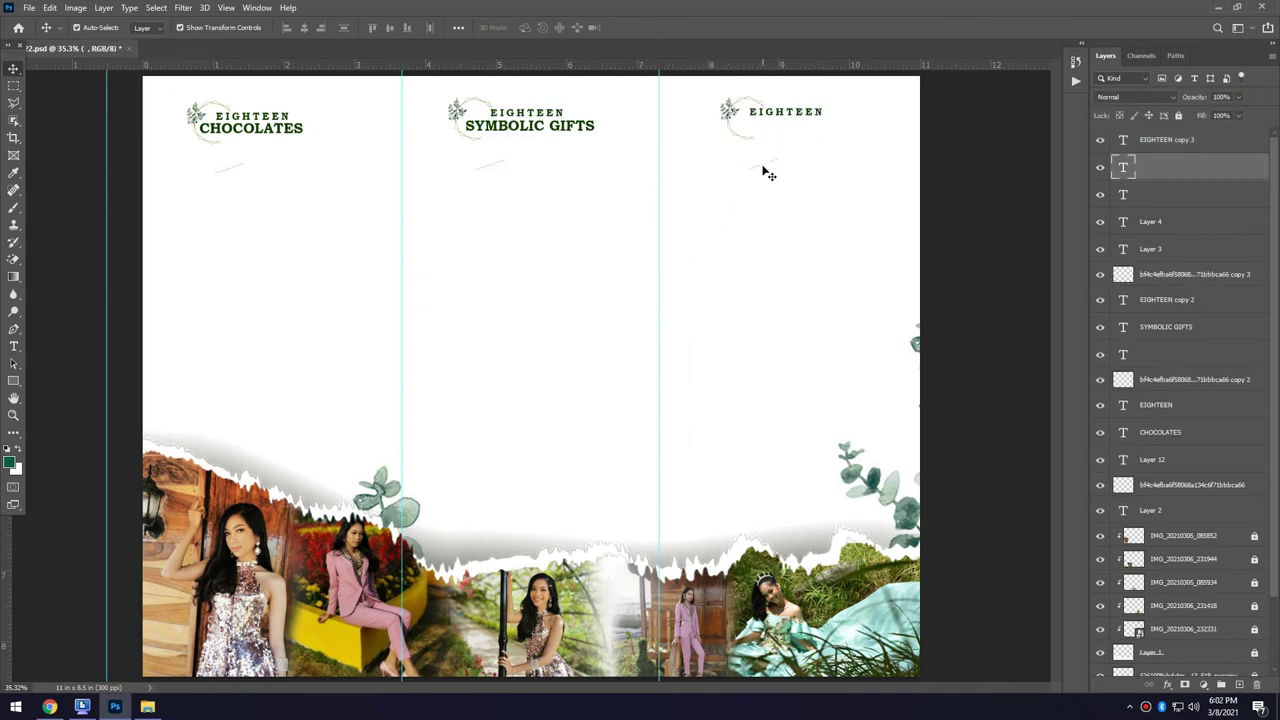
# Position two name columns each under CHOCOLATES, SYMBOLIC GIFTS and ROSES.
pyautogui.moveTo(982, 370); pyautogui.dragTo(220, 212)
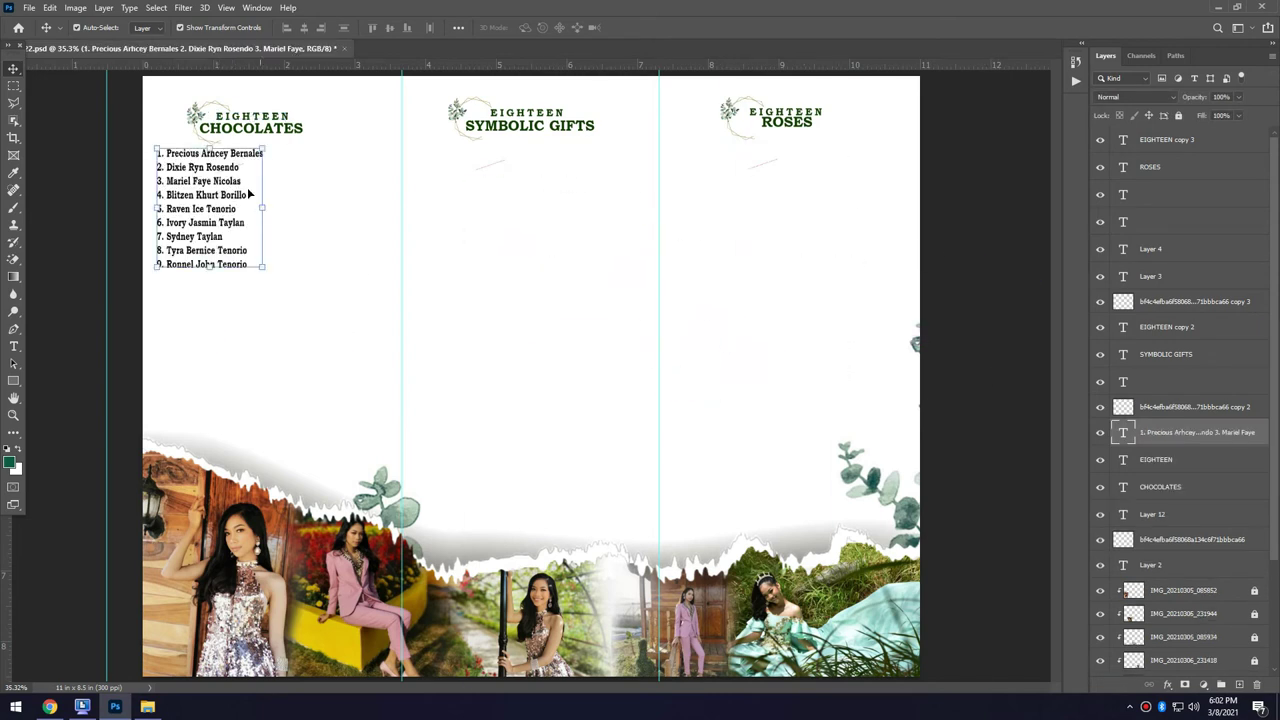
pyautogui.moveTo(980, 360); pyautogui.dragTo(324, 264)
pyautogui.moveTo(980, 420); pyautogui.dragTo(470, 243)
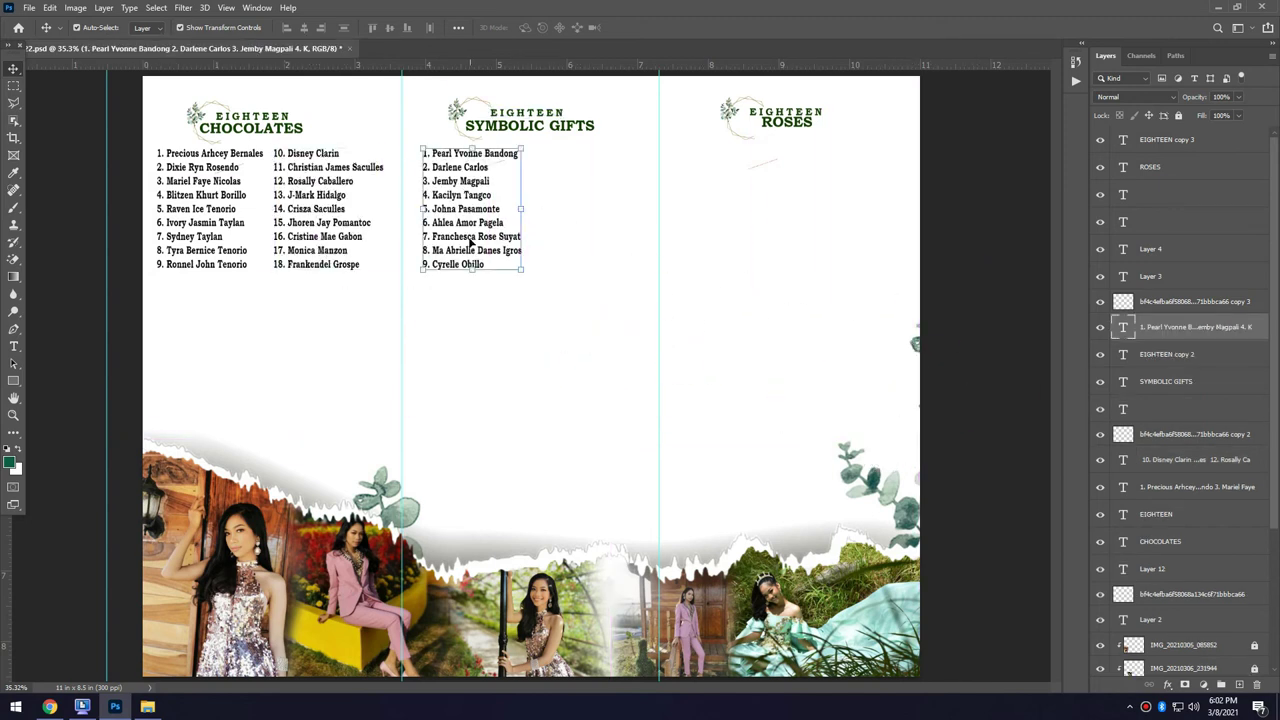
pyautogui.moveTo(971, 329); pyautogui.dragTo(767, 253)
pyautogui.moveTo(943, 290); pyautogui.dragTo(733, 235)
pyautogui.moveTo(1045, 408); pyautogui.dragTo(921, 266)
pyautogui.moveTo(190, 121); pyautogui.dragTo(190, 295)
# Add the EIGHTEEN BLUE BILLS heading under CHOCOLATES with names 1–9 and 10–18 columns.
pyautogui.hotkey('ctrl', 'v')
pyautogui.moveTo(730, 396); pyautogui.dragTo(266, 311)
pyautogui.moveTo(148, 282); pyautogui.dragTo(275, 291)
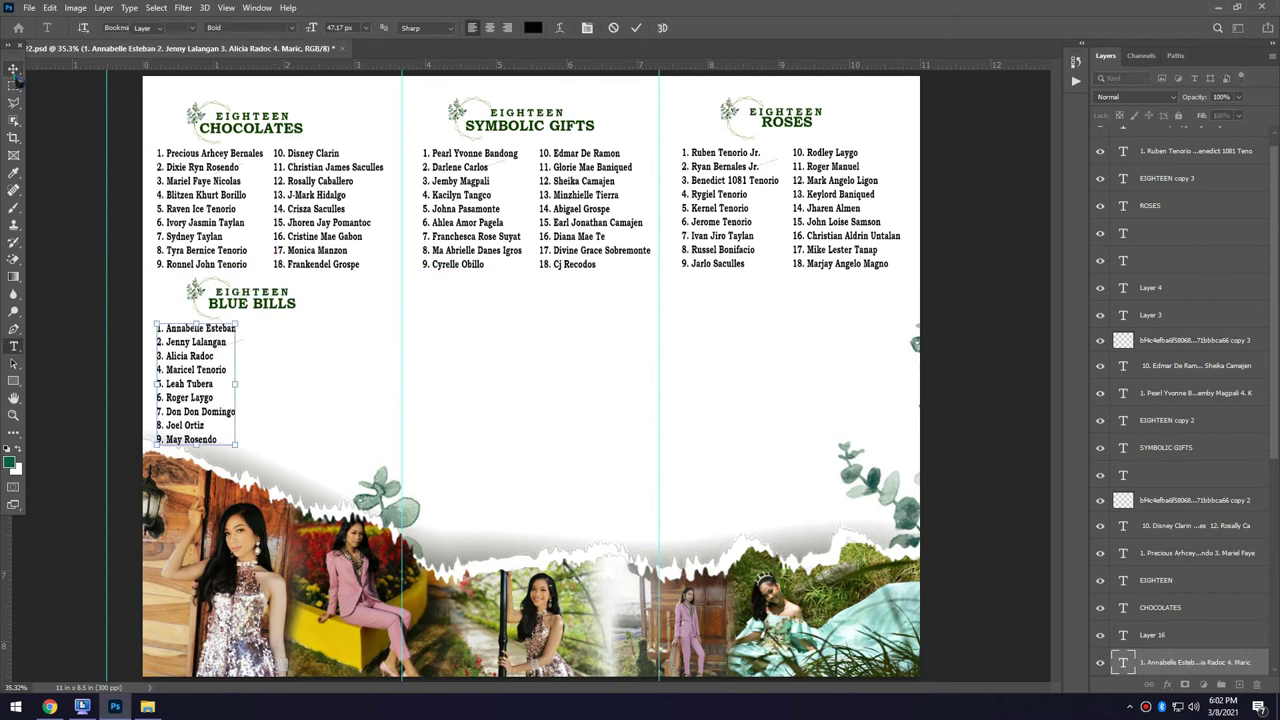
pyautogui.hotkey('ctrl', 'Return')
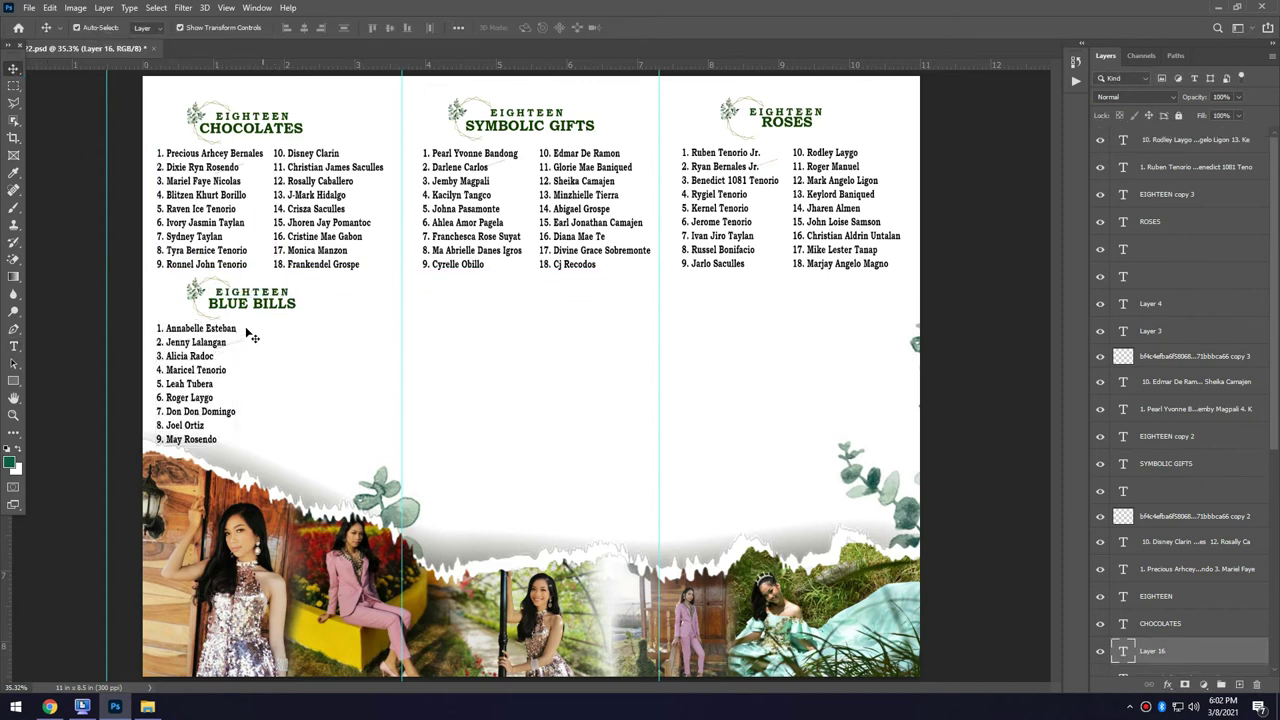
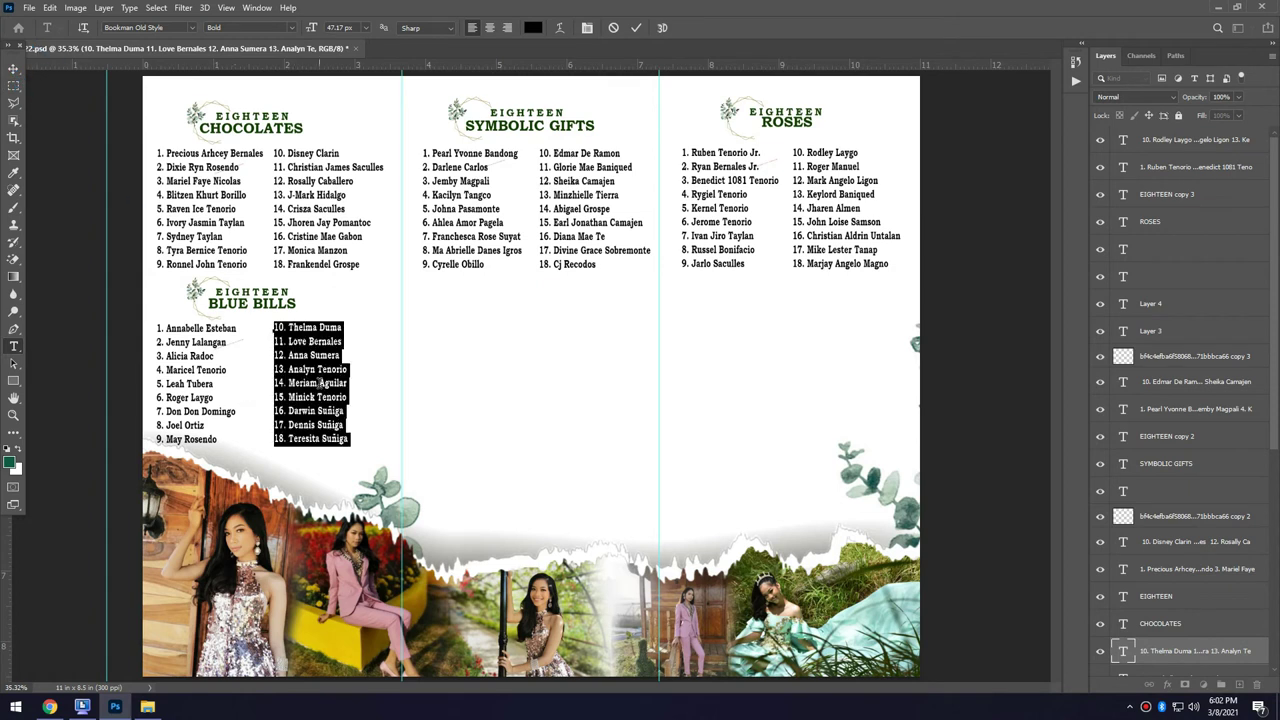
pyautogui.hotkey('ctrl', 'Return')
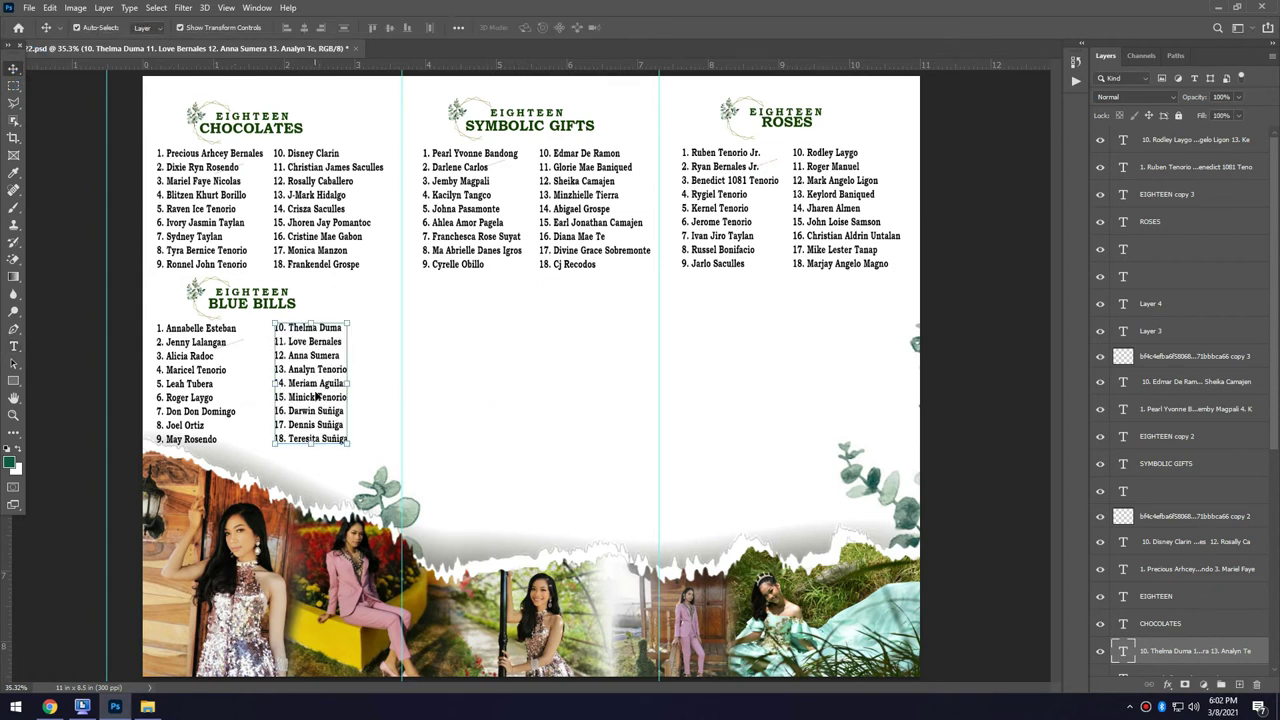
# Paste the face mask reminder text onto the top layer, lower on the page.
pyautogui.hotkey('alt', '.')
pyautogui.write('Always Wear your FACE MASK & FACE SHIELD')
pyautogui.moveTo(665, 345); pyautogui.dragTo(735, 512)
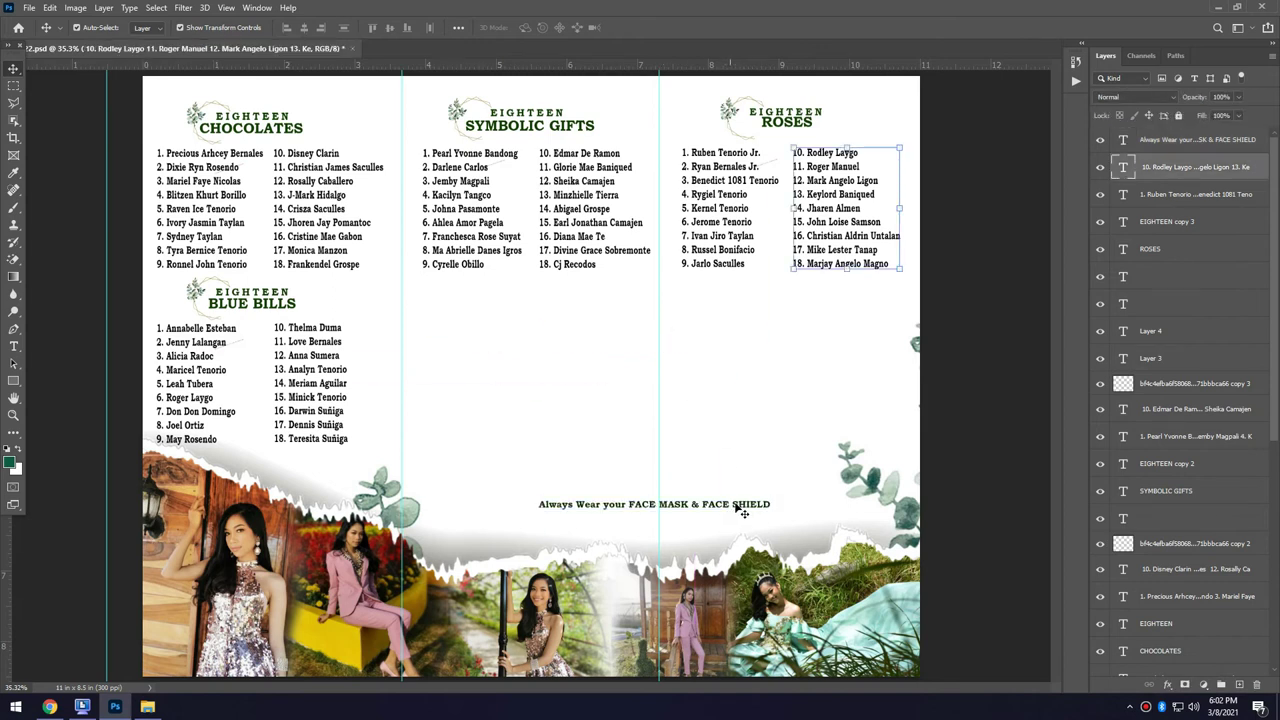
# Place the SOCIAL DISTANCING line and face-mask picture, and move the ornament under SYMBOLIC GIFTS.
pyautogui.hotkey('ctrl', 'v')
pyautogui.moveTo(648, 379); pyautogui.dragTo(648, 503)
pyautogui.hotkey('ctrl', 'v')
pyautogui.moveTo(760, 305); pyautogui.dragTo(508, 500)
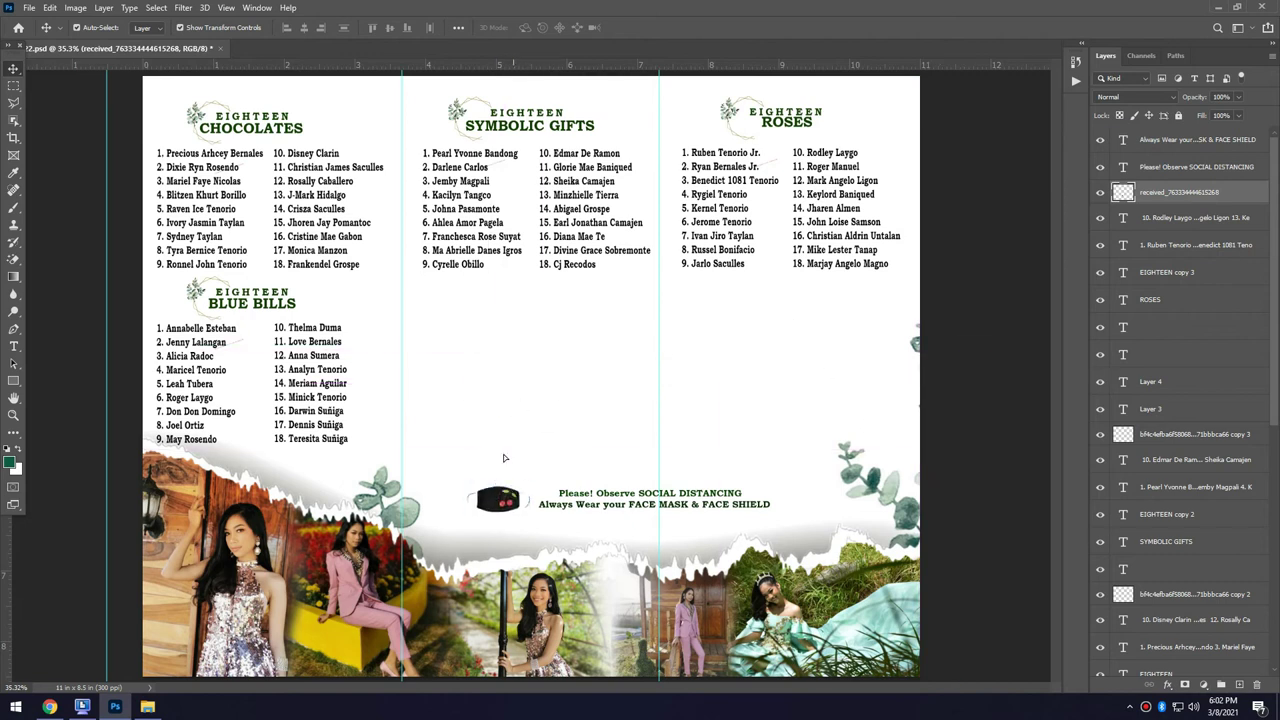
pyautogui.moveTo(90, 262); pyautogui.dragTo(475, 298)
# Add the EIGHTEEN TREASURES heading beside the ornament with its first name list below.
pyautogui.hotkey('ctrl', 'v')
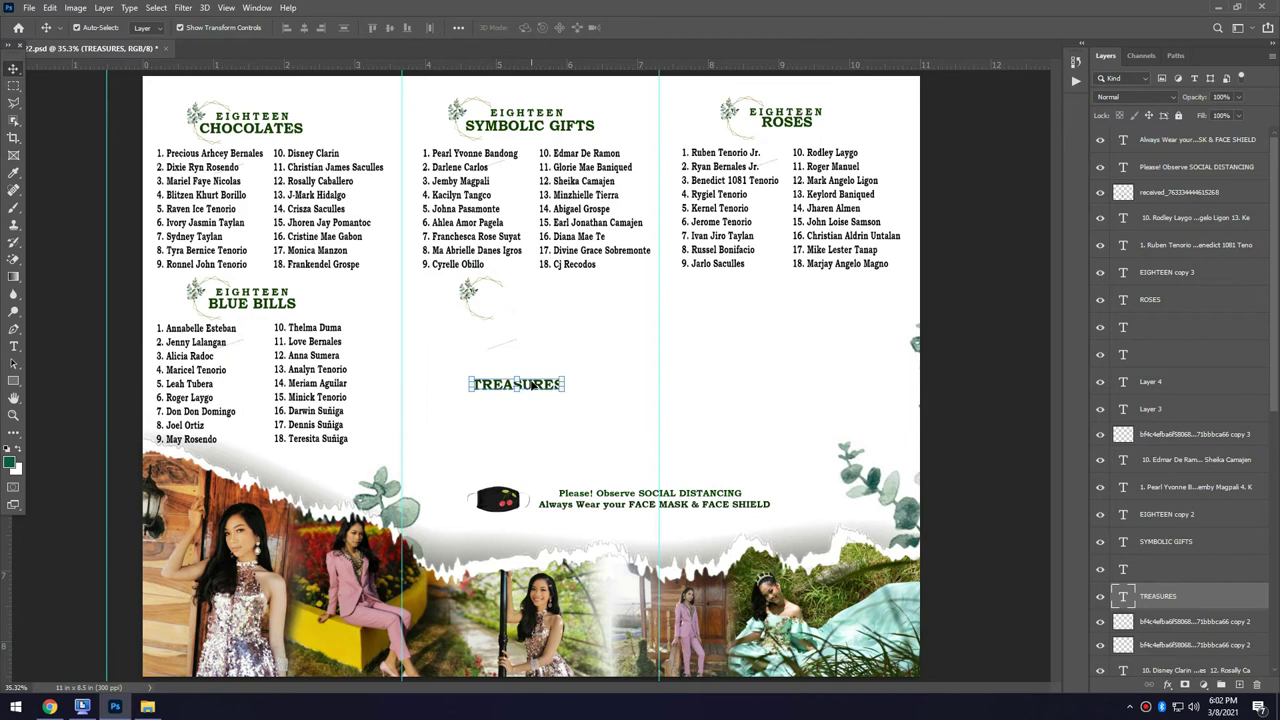
pyautogui.moveTo(532, 385); pyautogui.dragTo(541, 305)
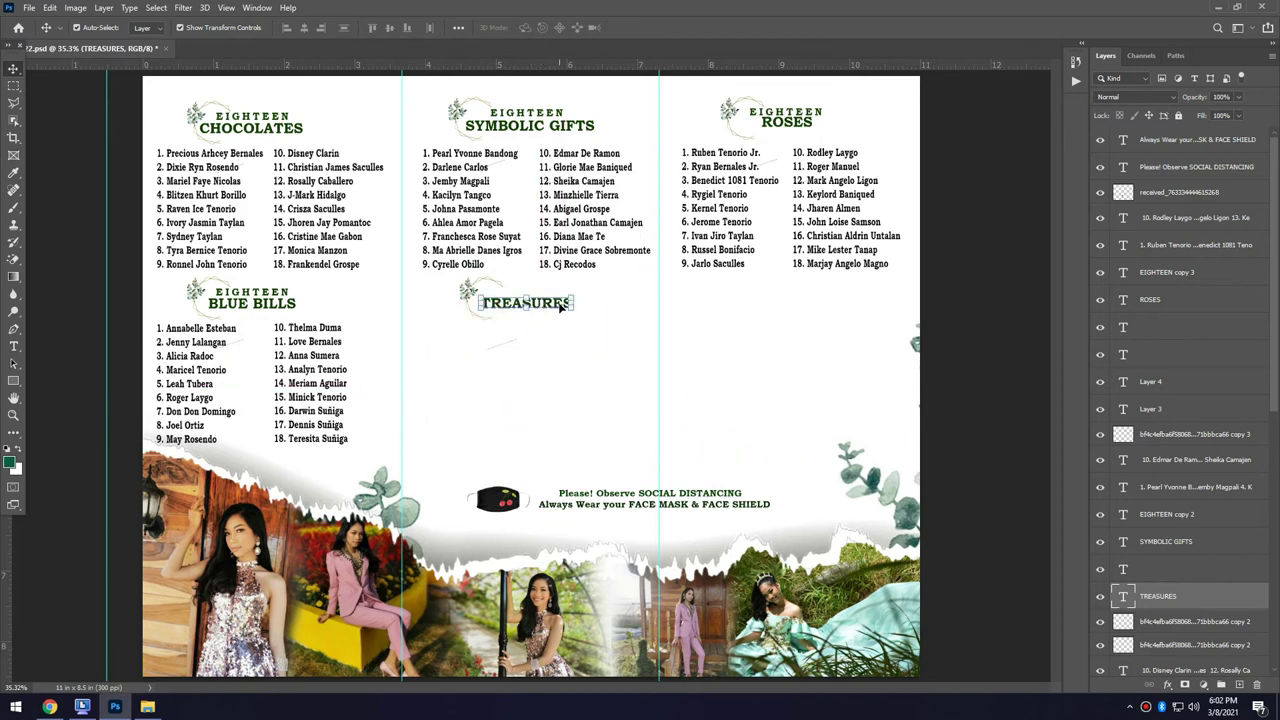
pyautogui.hotkey('ctrl', 'v')
pyautogui.moveTo(558, 392); pyautogui.dragTo(544, 295)
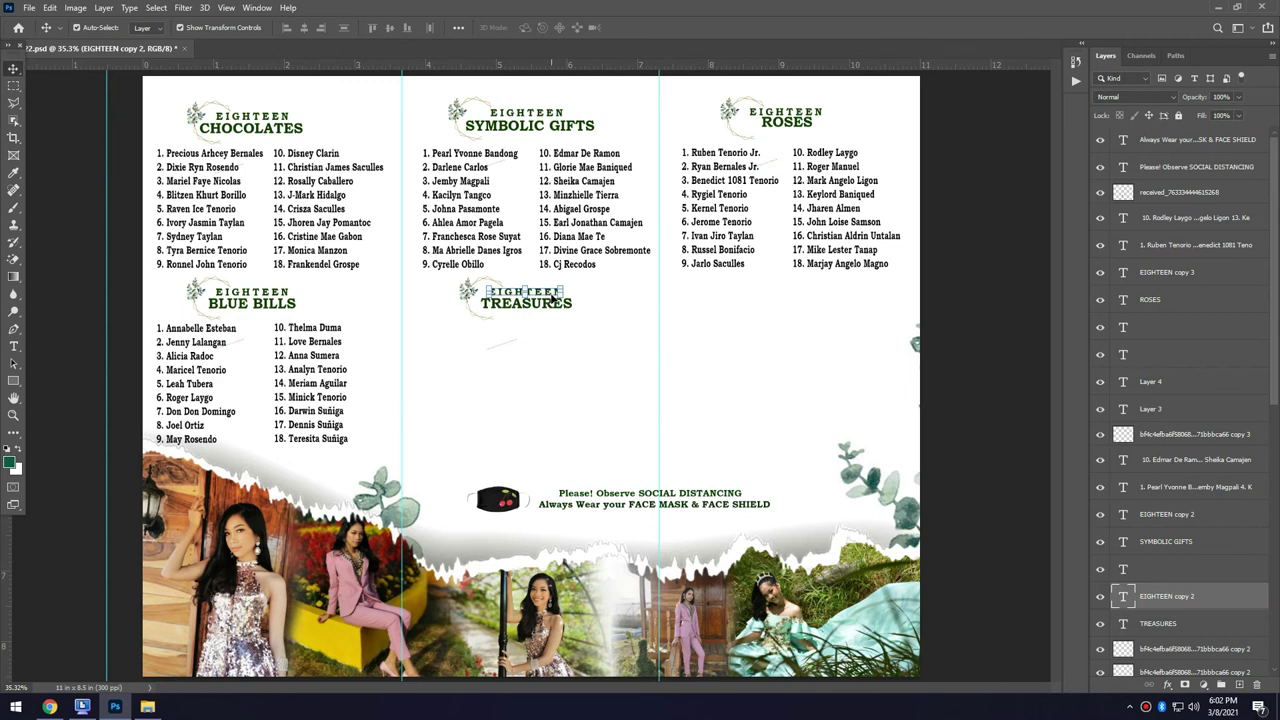
pyautogui.hotkey('ctrl', 'v')
pyautogui.moveTo(943, 345); pyautogui.dragTo(499, 405)
# Begin typing the second Treasures column starting from name 10.
pyautogui.scroll(2, 877, 409)
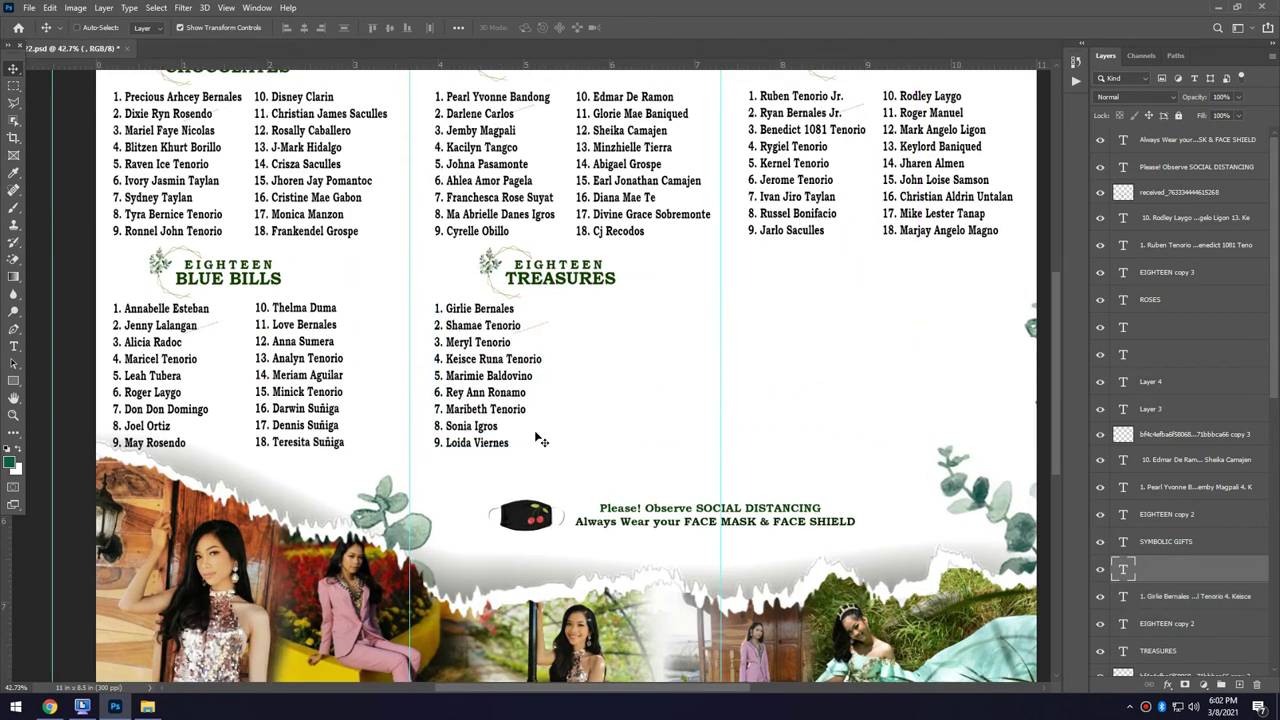
pyautogui.scroll(-2, 456, 396)
pyautogui.scroll(3, 312, 300)
pyautogui.press('t')
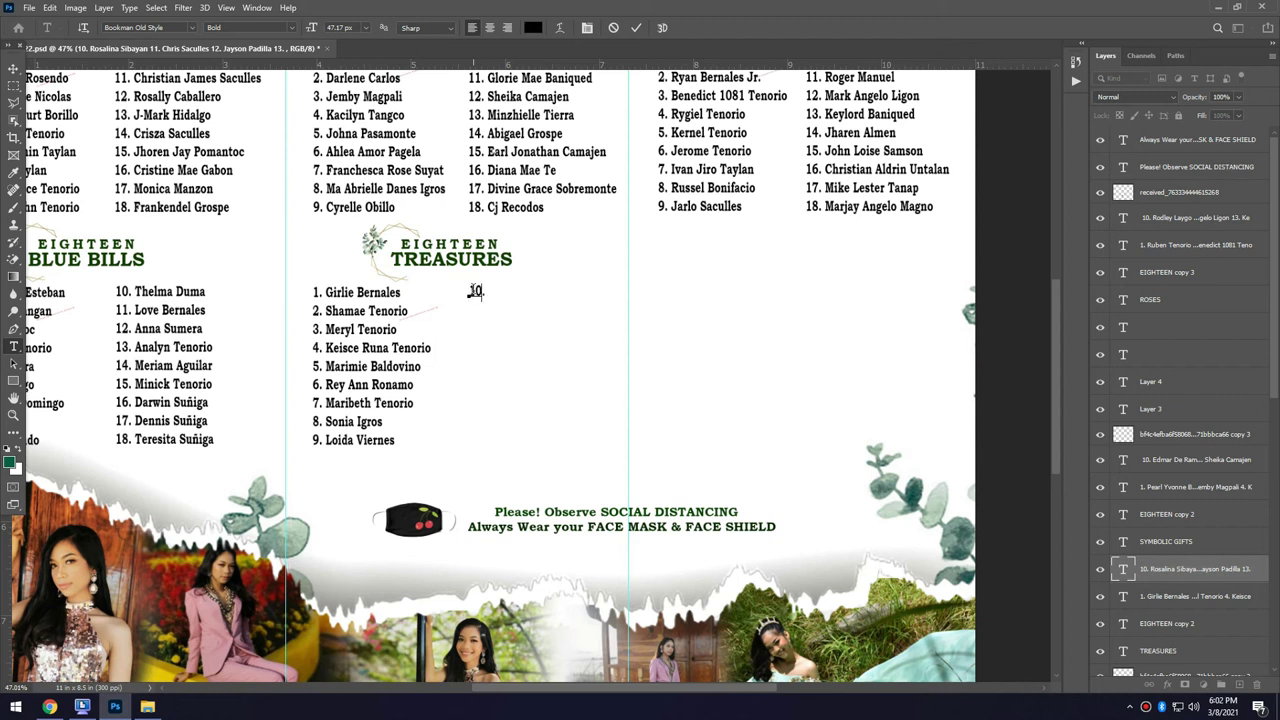
pyautogui.write('Sib')
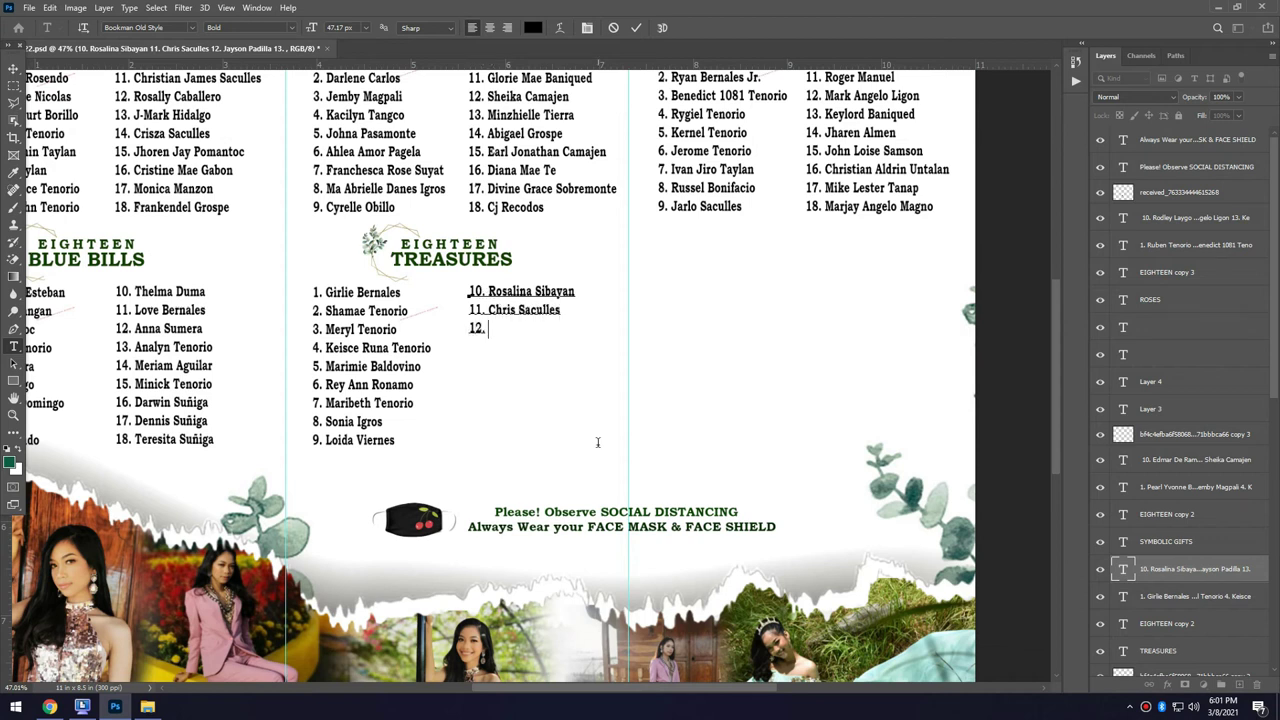
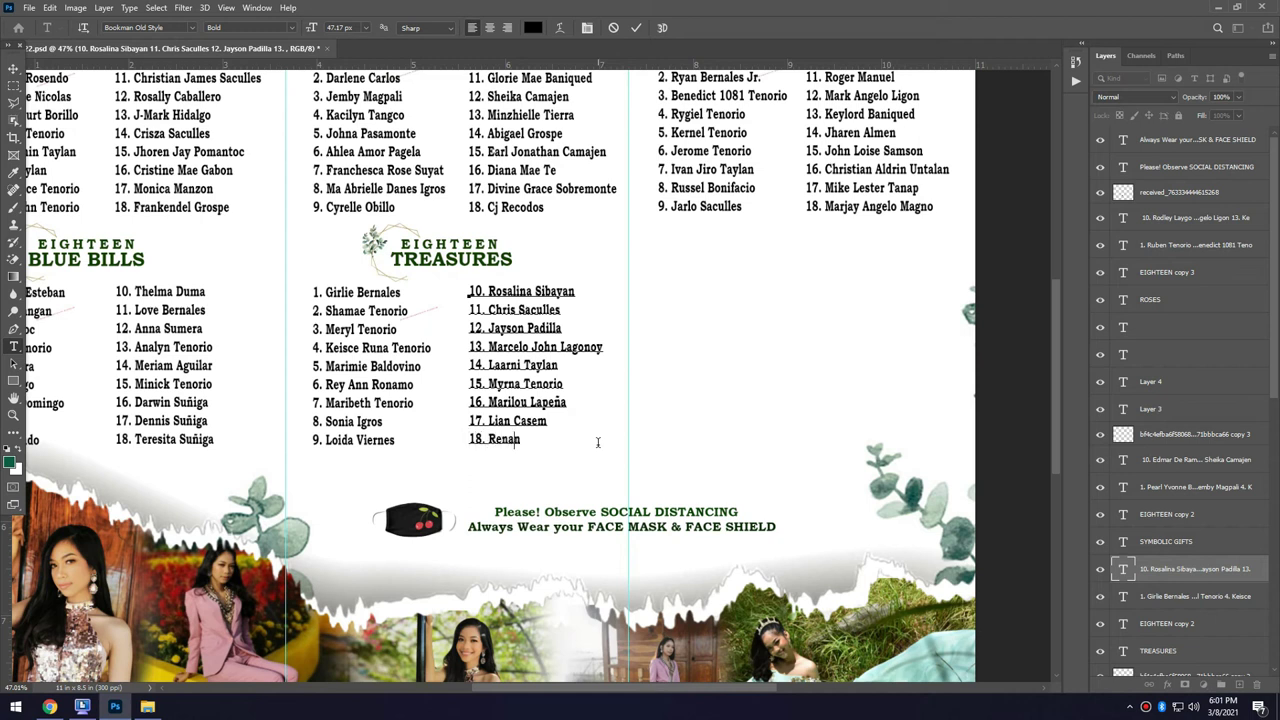
# Finish the last Treasures name and copy the leaf ornament below the Roses list.
pyautogui.write('Cahapay')
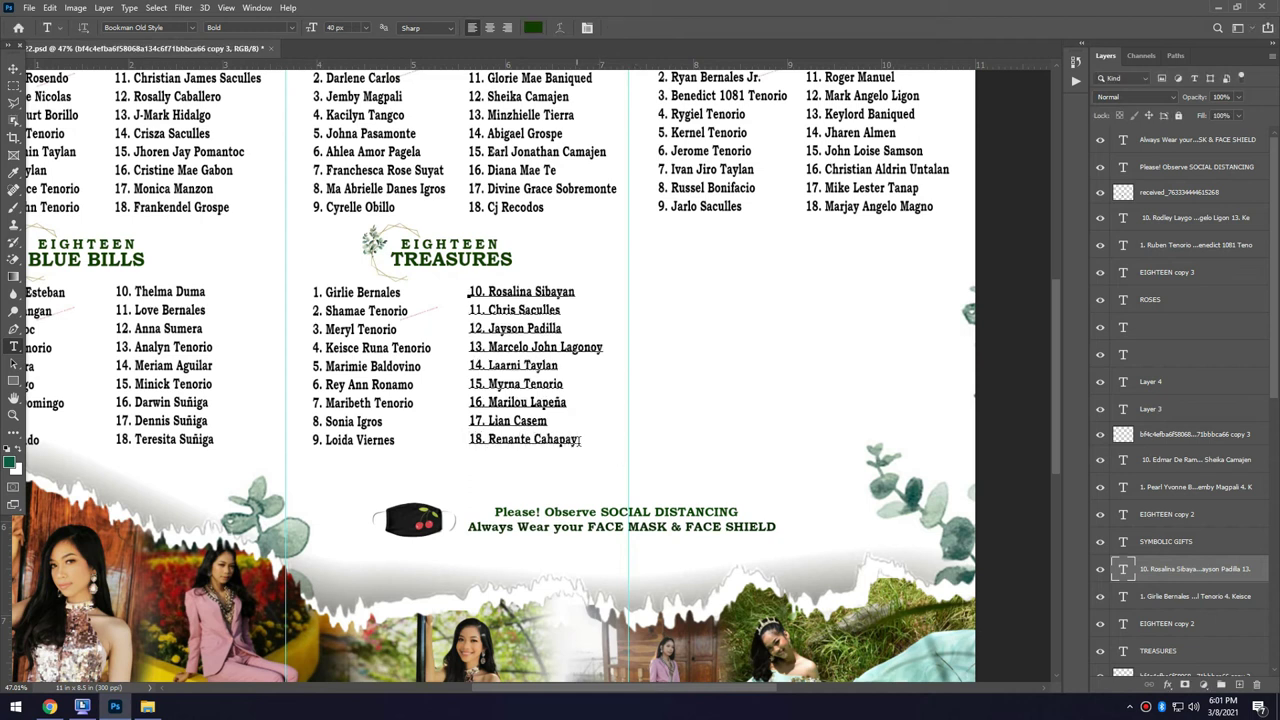
pyautogui.click(1190, 434)
pyautogui.press('v')
pyautogui.moveTo(378, 245); pyautogui.dragTo(722, 250)
# Type the EIGHTEEN and CANDLES heading lines beside the new ornament.
pyautogui.press('t')
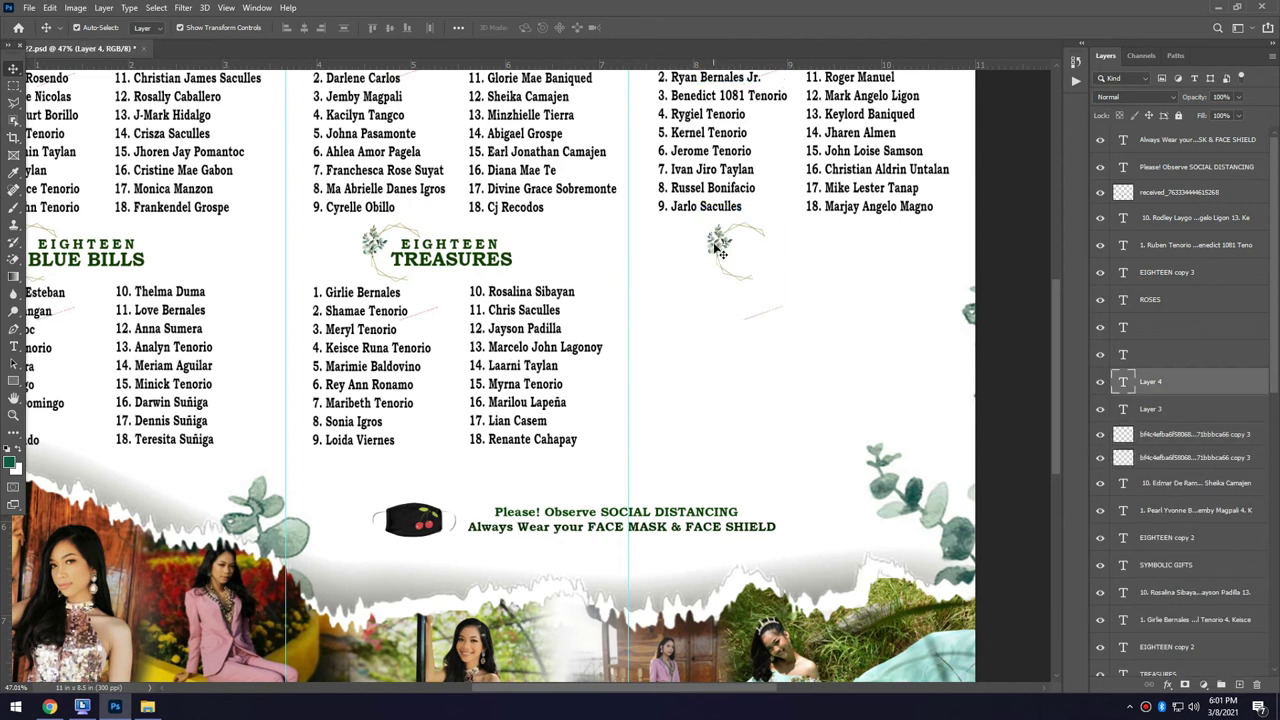
pyautogui.click(748, 243)
pyautogui.write('EIGHTEEN')
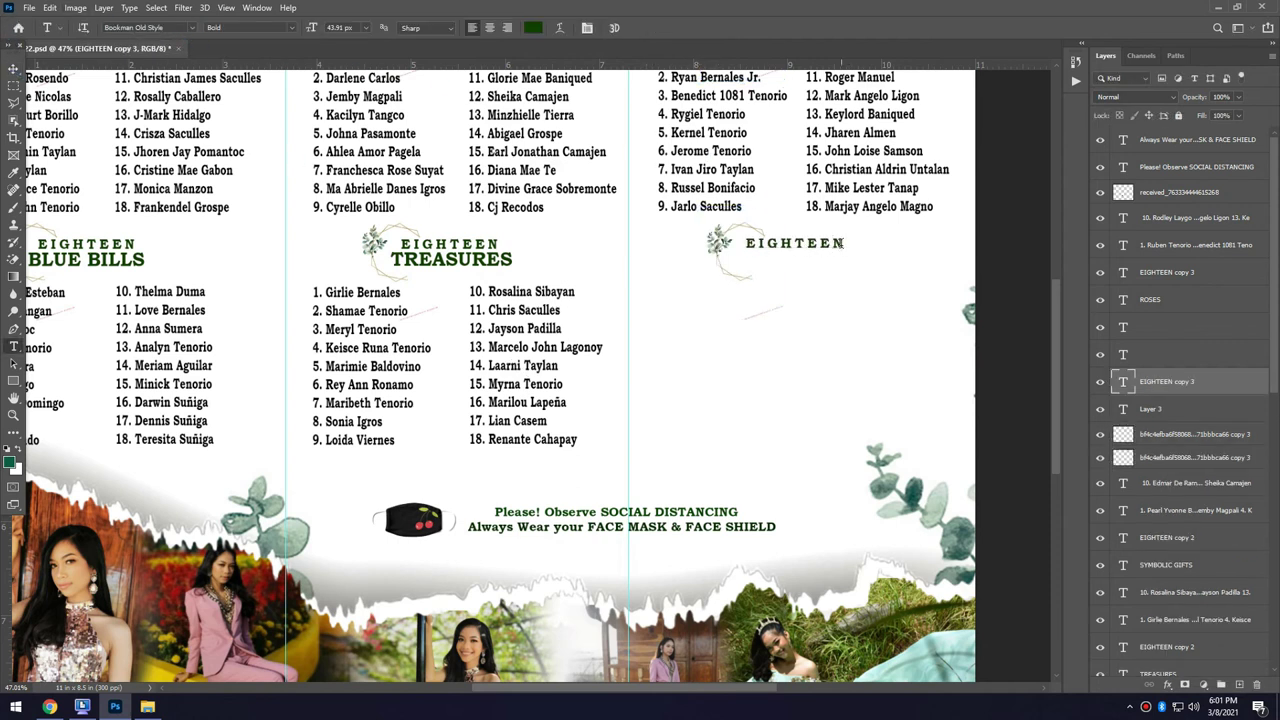
pyautogui.hotkey('ctrl', 'Return')
pyautogui.press('v')
pyautogui.hotkey('alt', '[')
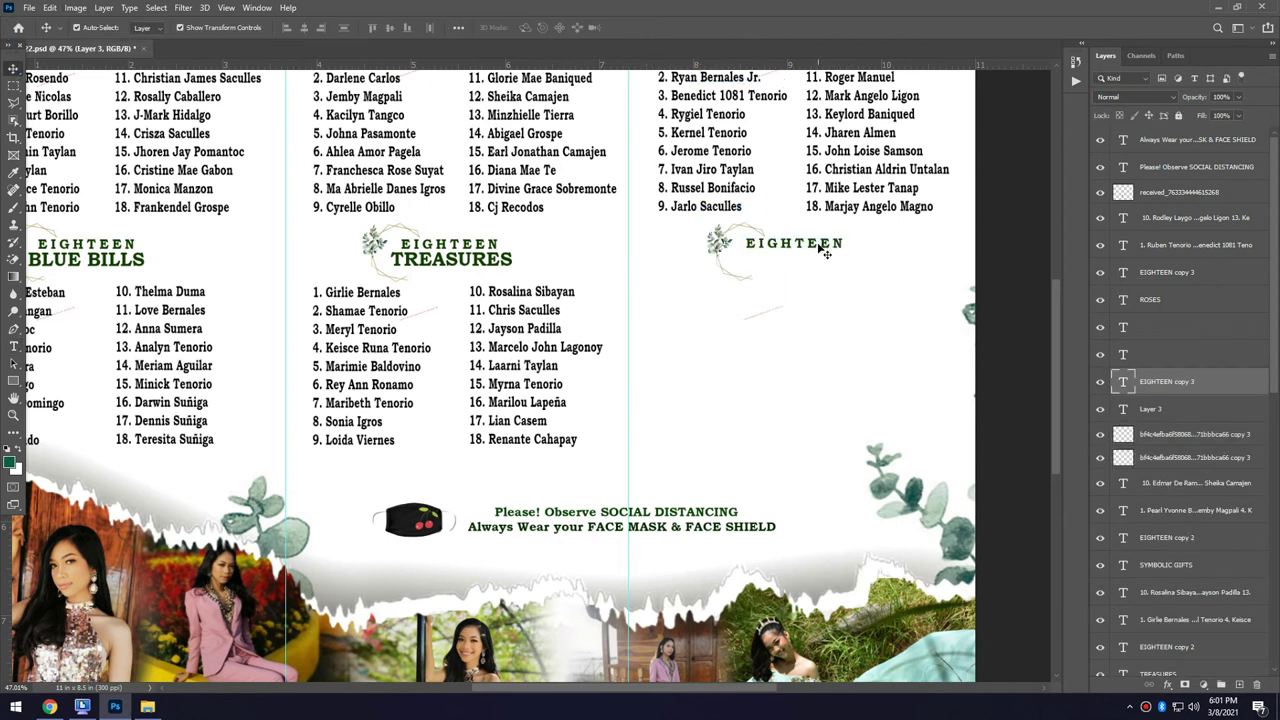
pyautogui.press('t')
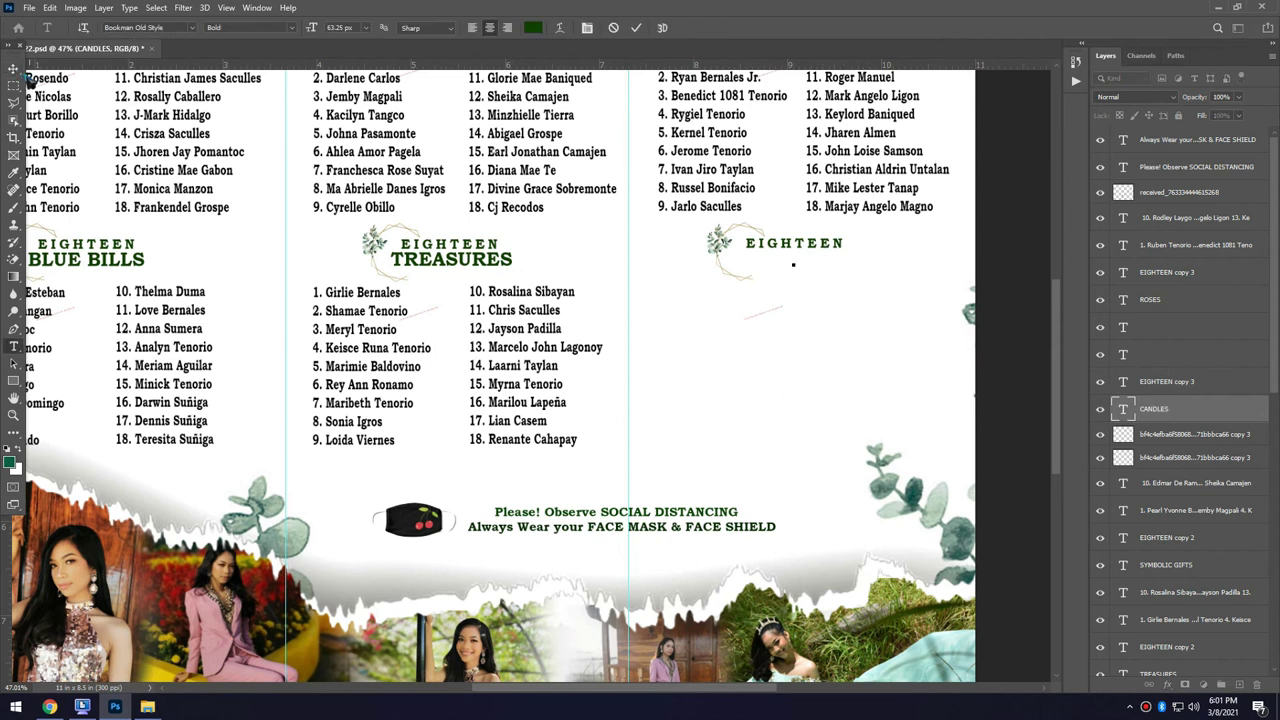
pyautogui.click(793, 264)
pyautogui.write('CANDLES')
pyautogui.hotkey('ctrl', 'Return')
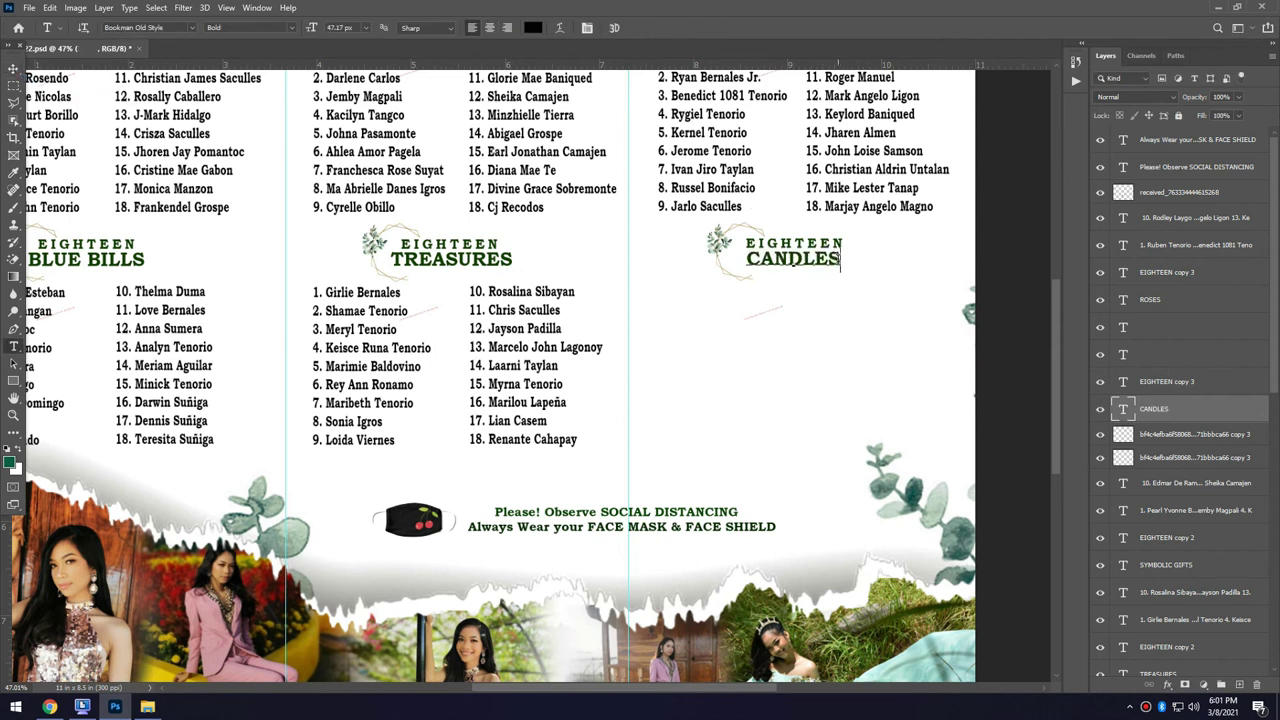
# Paste Candles names 1 through 9, one per line, and commit the list.
pyautogui.hotkey('alt', ']')
pyautogui.hotkey('alt', ']')
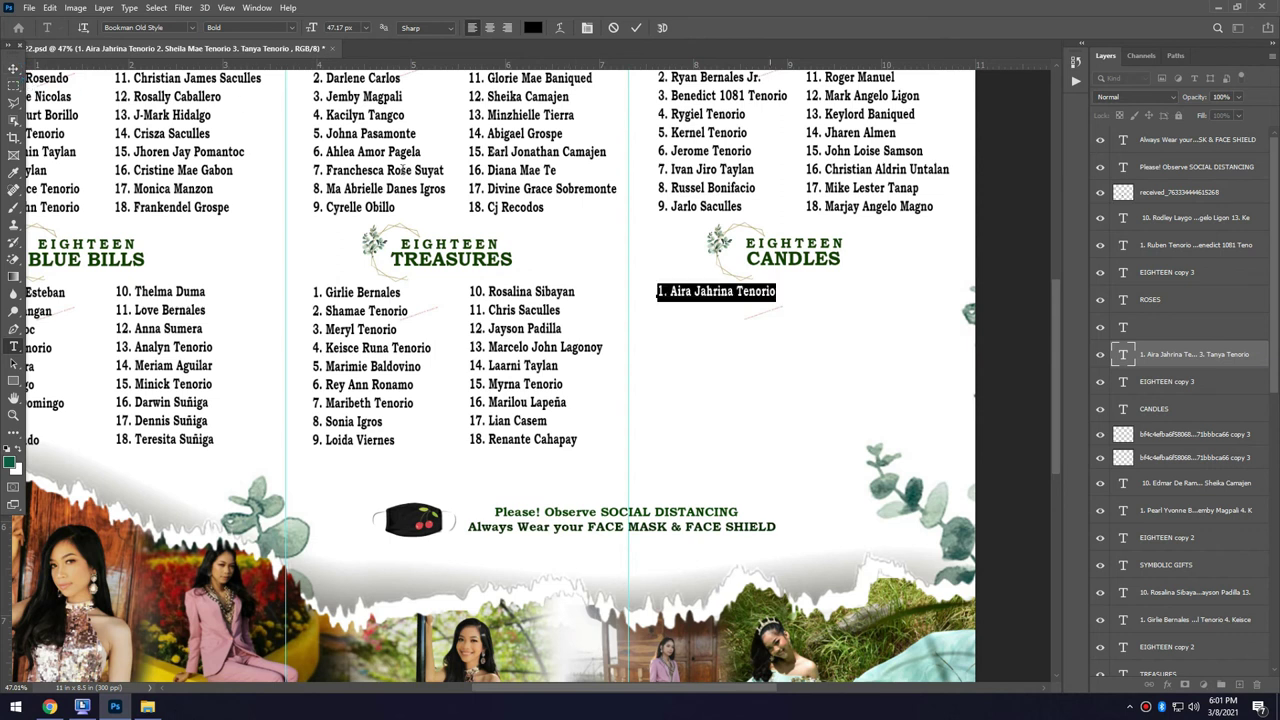
pyautogui.press('Return')
pyautogui.press('Return')
pyautogui.press('Return')
pyautogui.press('Return')
pyautogui.press('Return')
pyautogui.press('Return')
pyautogui.click(654, 402)
pyautogui.press('Return')
pyautogui.press('Return')
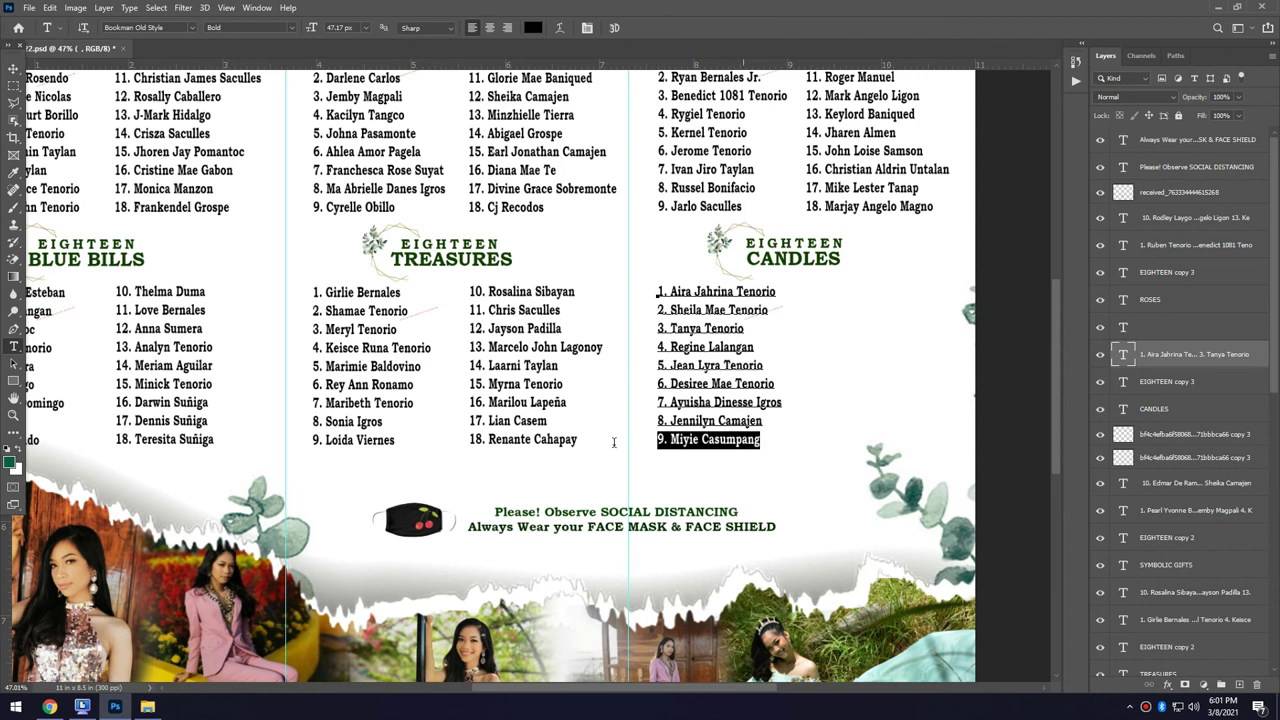
pyautogui.click(760, 442)
# Start the second Candles column with names 10 through 16 on separate lines.
pyautogui.click(806, 294)
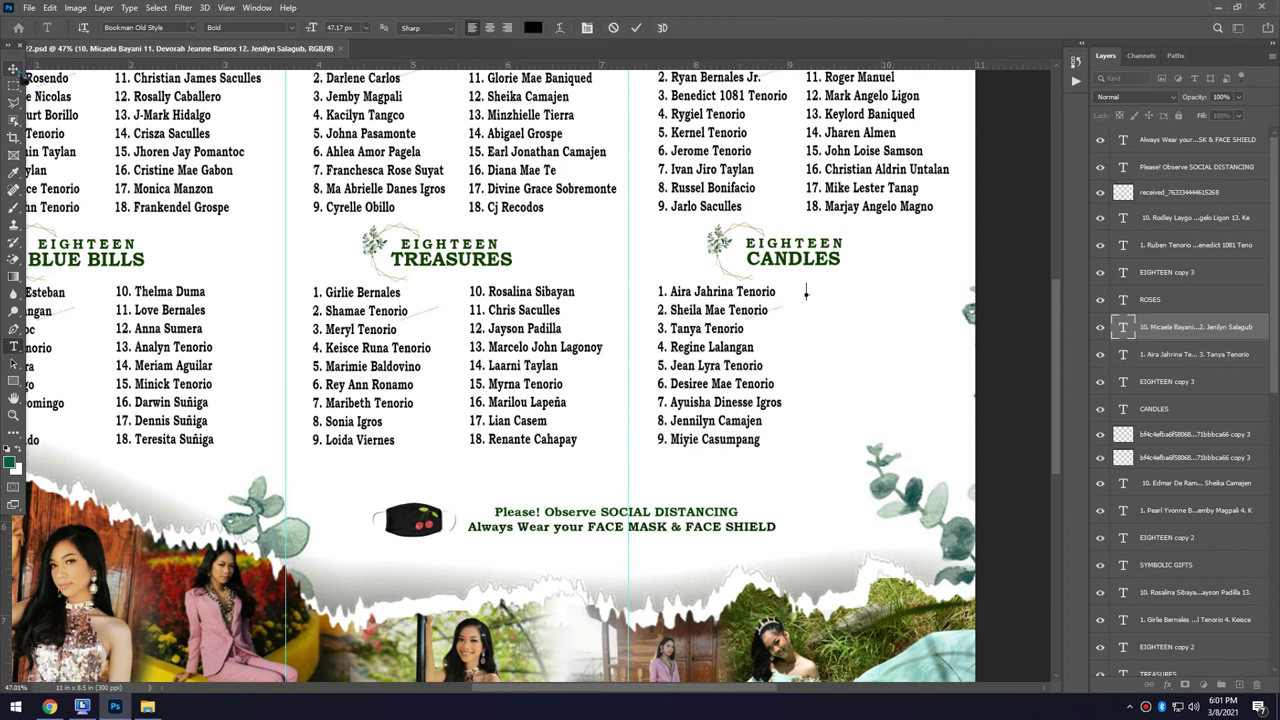
pyautogui.click(903, 291)
pyautogui.press('Return')
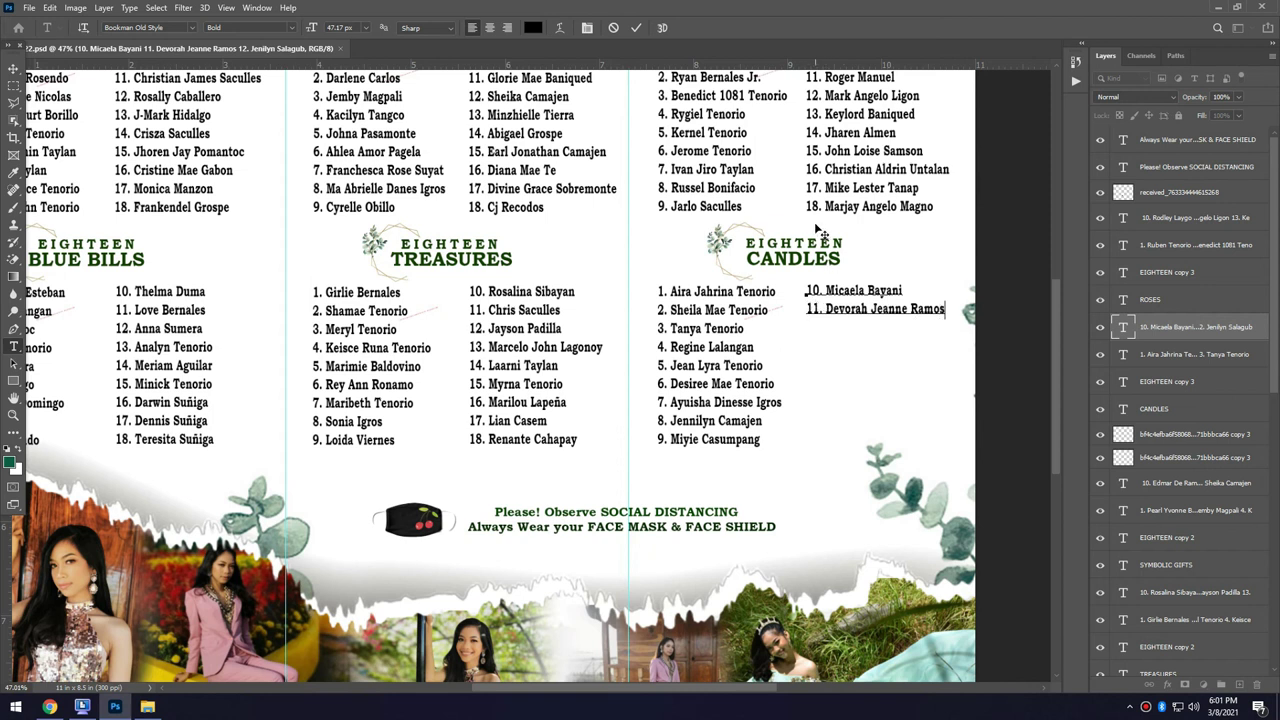
pyautogui.press('Return')
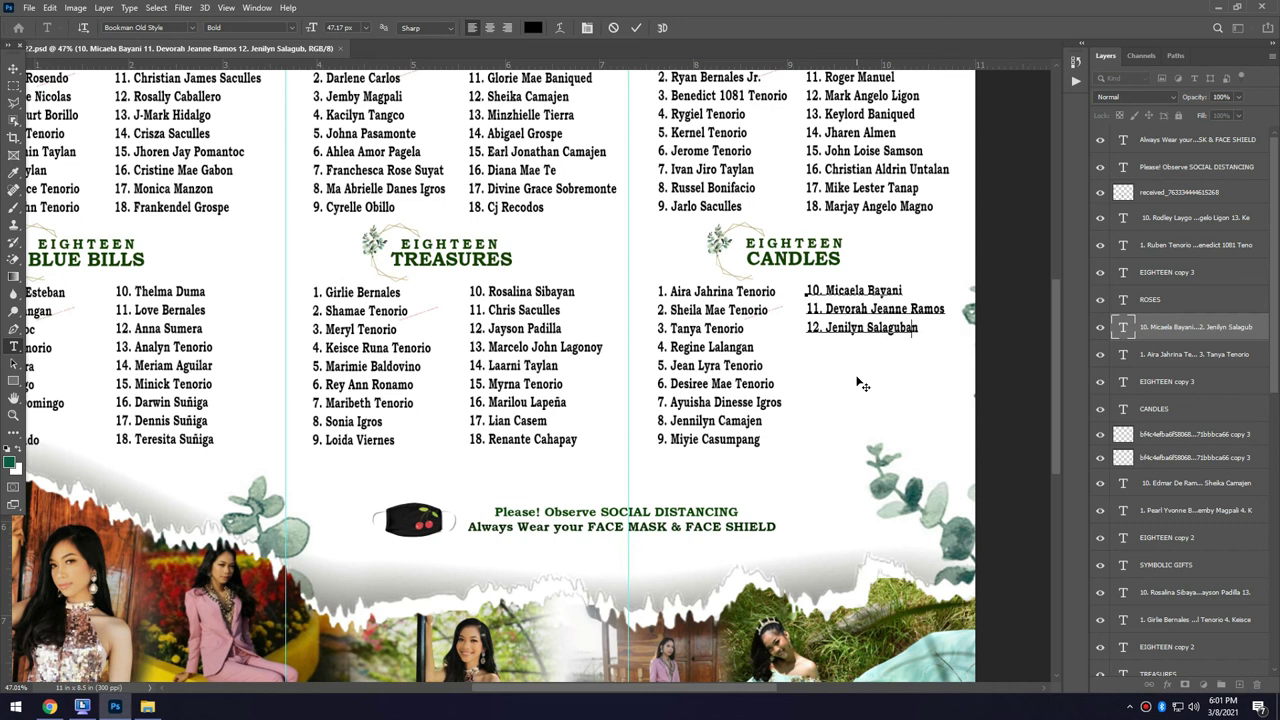
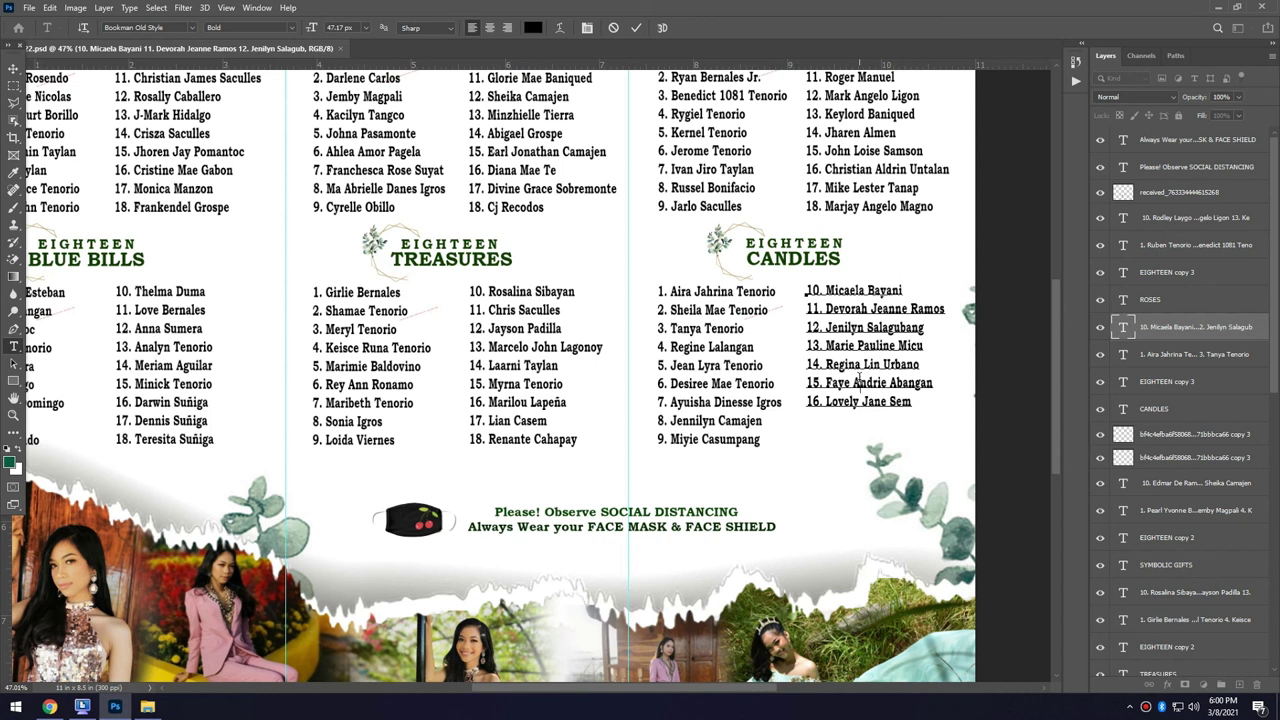
# Add names 17 and 18 to the second Candles column and commit it.
pyautogui.press('Return')
pyautogui.press('Return')
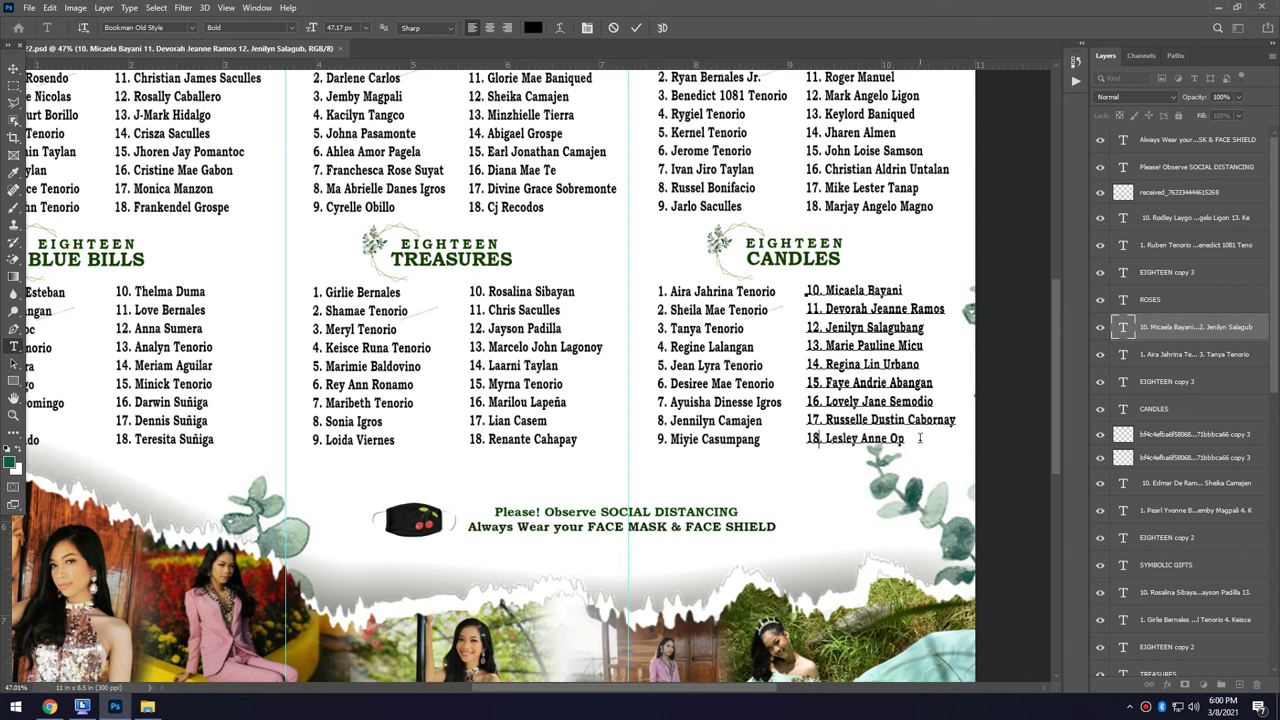
pyautogui.hotkey('ctrl', 'Return')
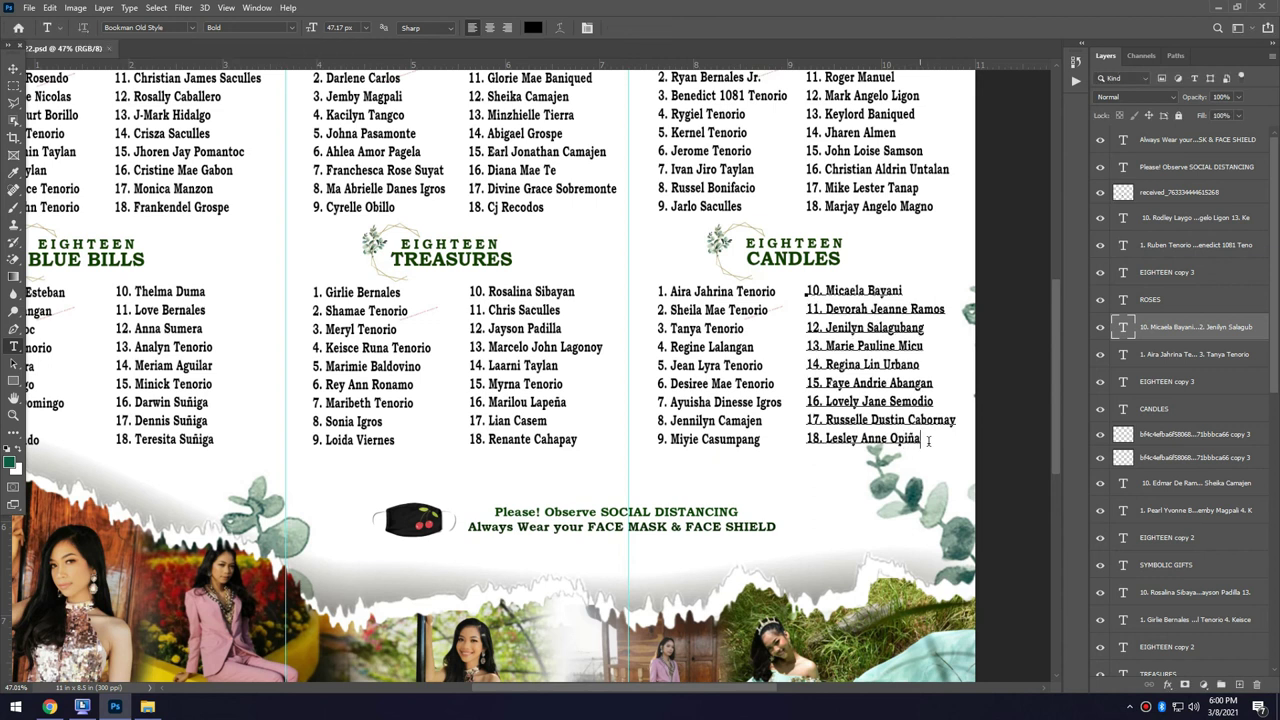
pyautogui.scroll(-3, 724, 440)
pyautogui.press('v')
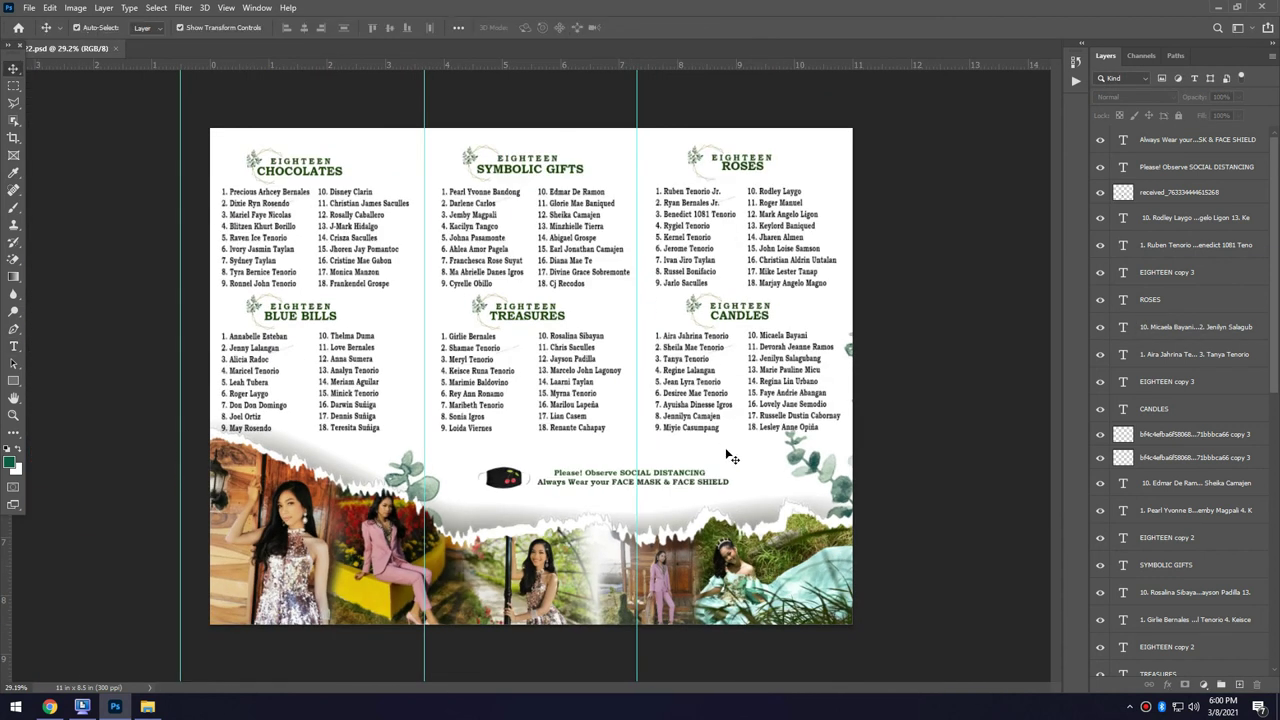
pyautogui.scroll(3, 628, 392)
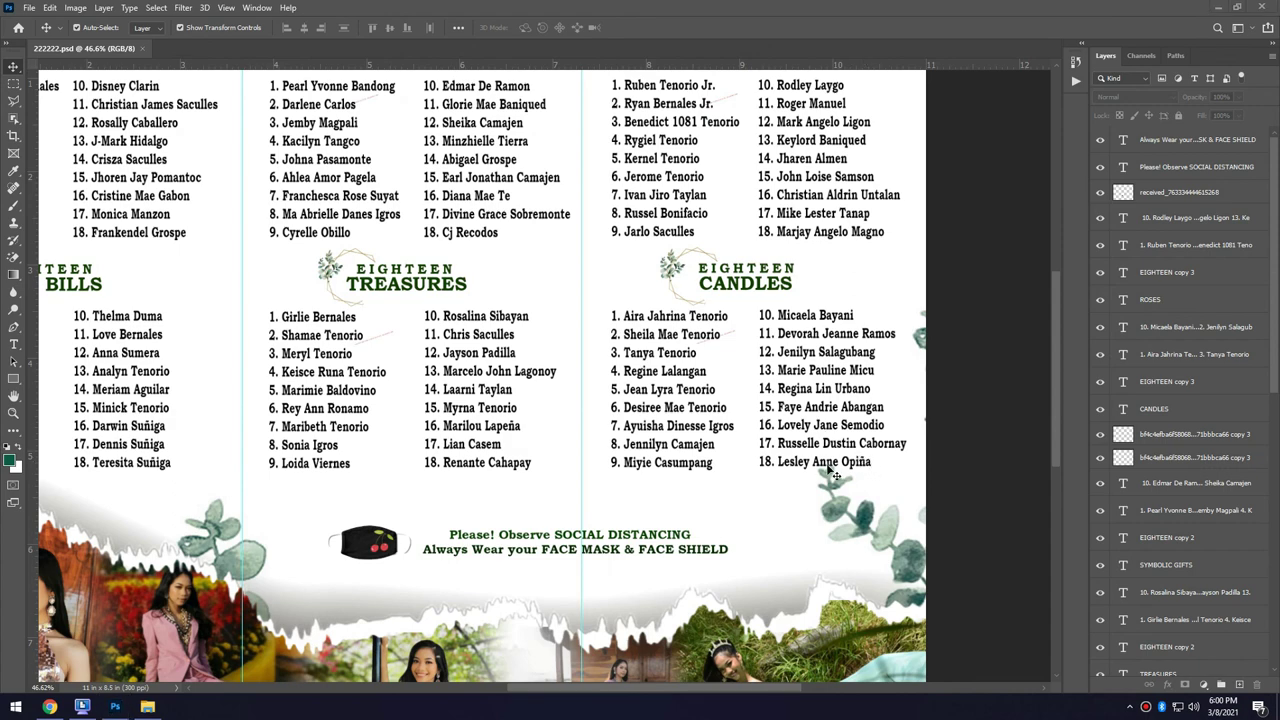
pyautogui.scroll(-2, 830, 465)
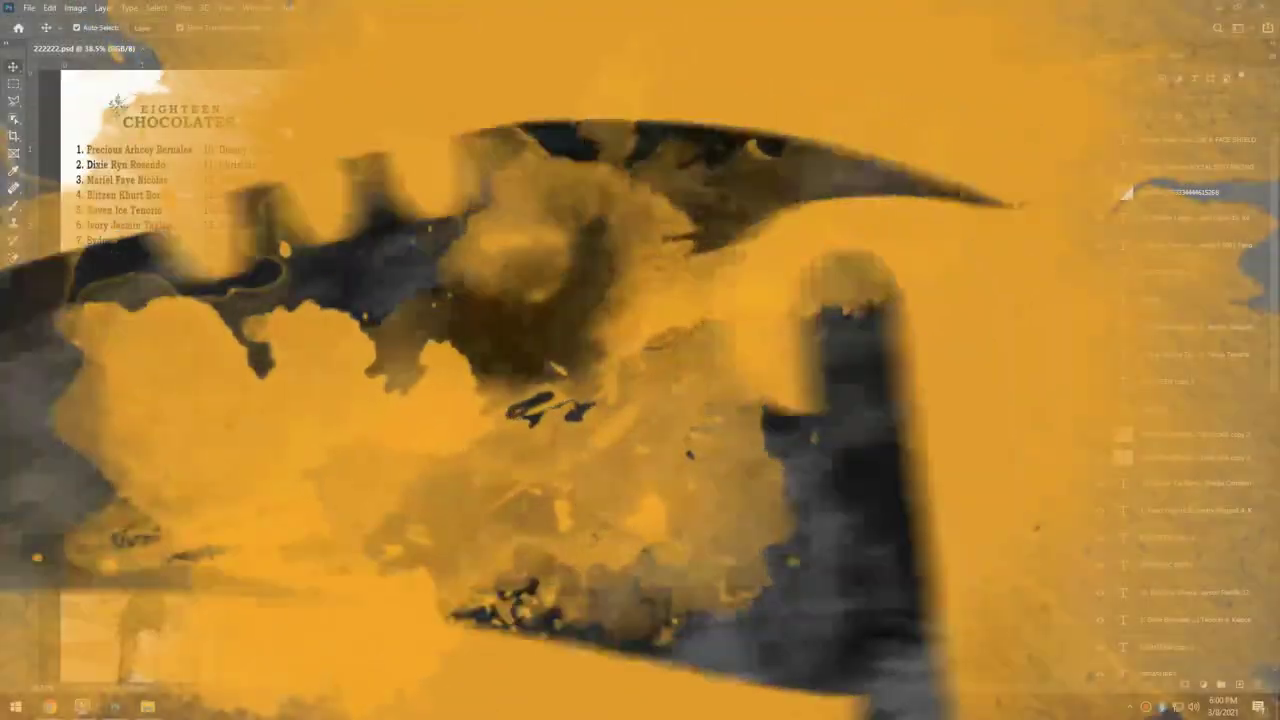